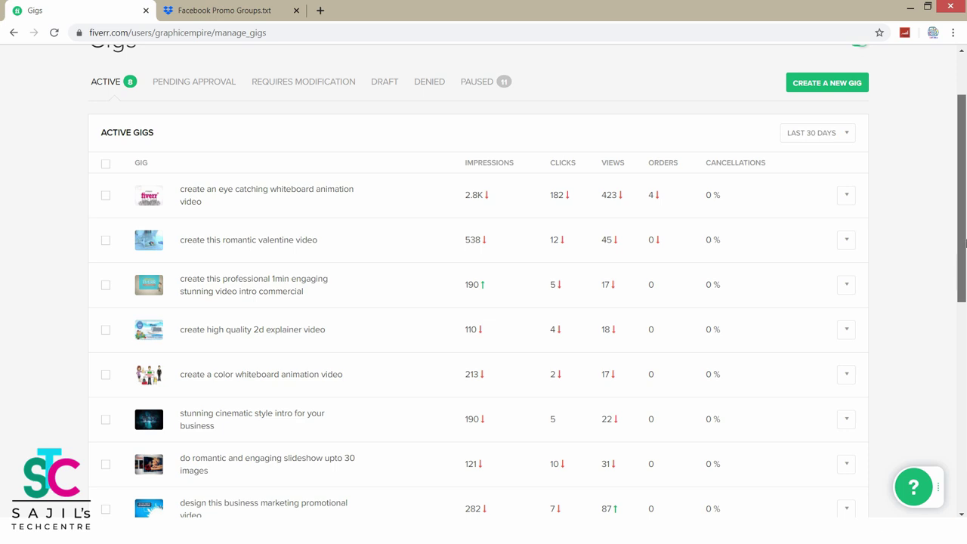
Step: Look through the active gigs and their performance figures for the last 30 days
{"action": "scroll", "coordinate": [964, 227], "scroll_direction": "up", "scroll_amount": 2}
{"action": "left_click_drag", "start_coordinate": [965, 219], "coordinate": [964, 296]}
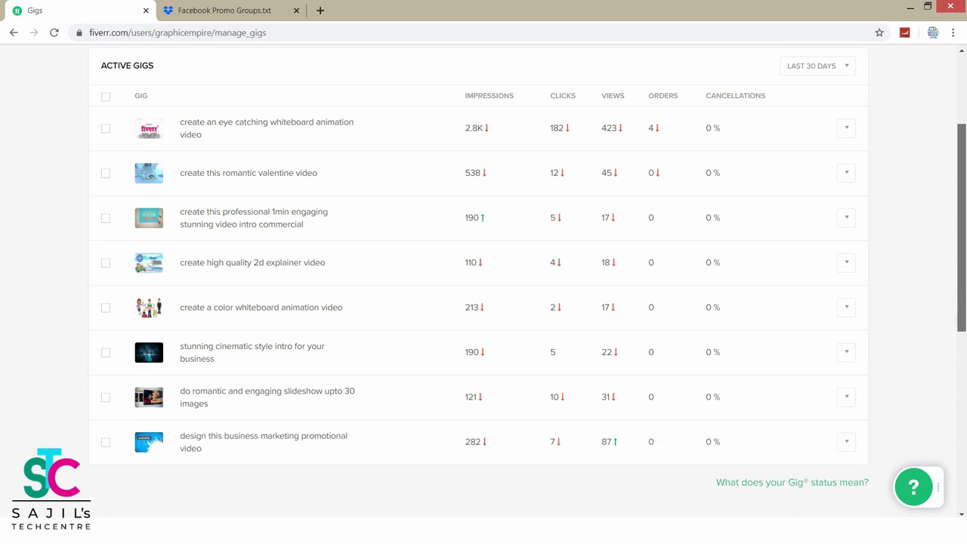
{"action": "left_click_drag", "start_coordinate": [963, 270], "coordinate": [962, 203]}
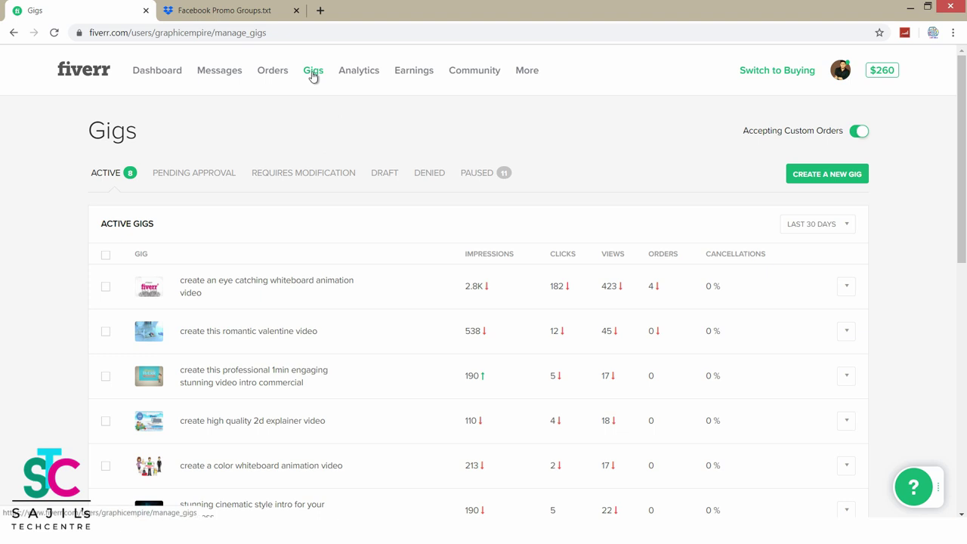
{"action": "left_click_drag", "start_coordinate": [961, 145], "coordinate": [961, 225]}
{"action": "scroll", "coordinate": [961, 225], "scroll_direction": "up", "scroll_amount": 2}
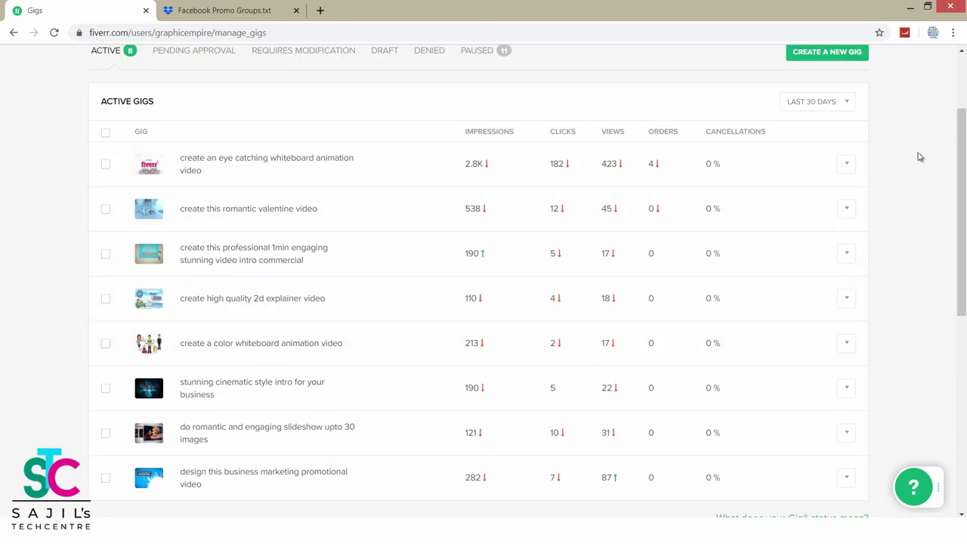
Step: Show the paused gigs and look through their list
{"action": "scroll", "coordinate": [846, 130], "scroll_direction": "up", "scroll_amount": 2}
{"action": "left_click", "coordinate": [478, 149]}
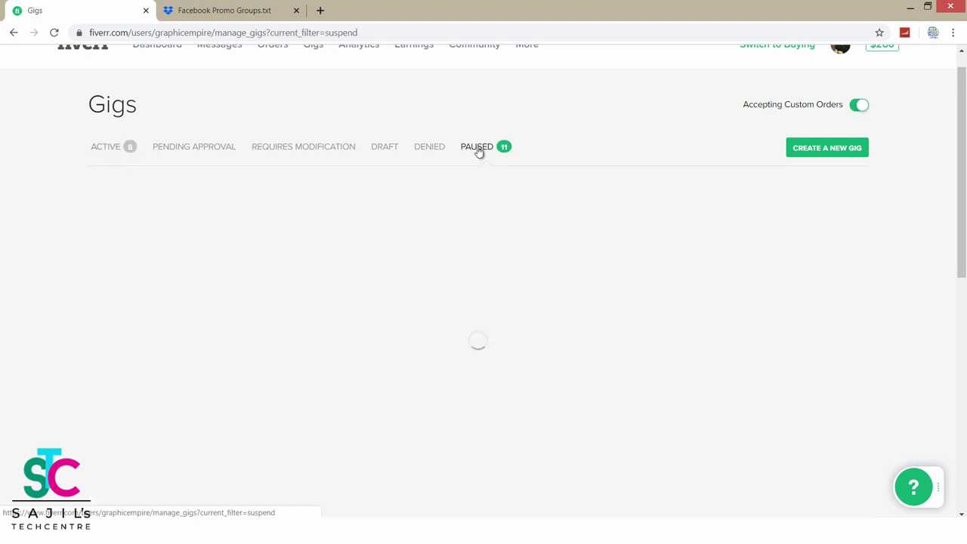
{"action": "left_click_drag", "start_coordinate": [965, 186], "coordinate": [961, 210]}
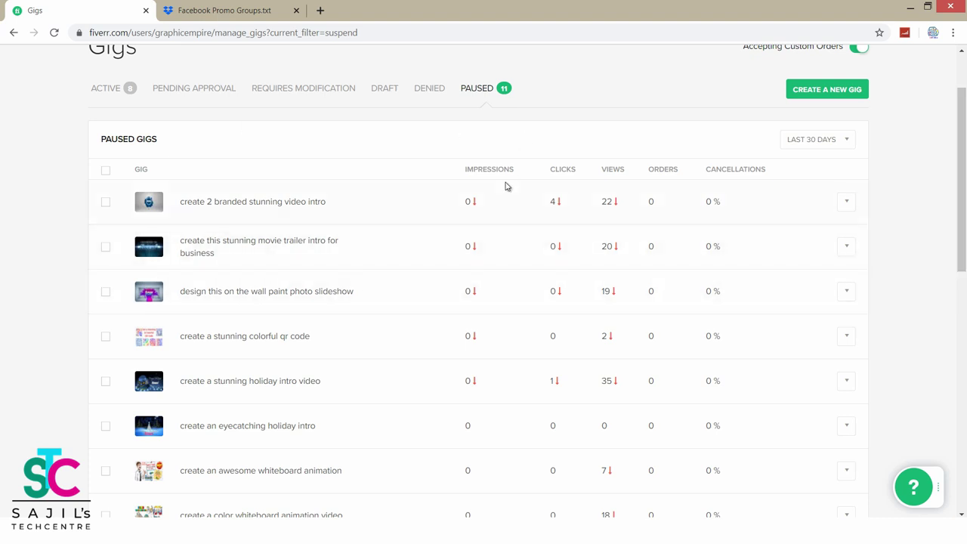
{"action": "left_click_drag", "start_coordinate": [961, 181], "coordinate": [961, 144]}
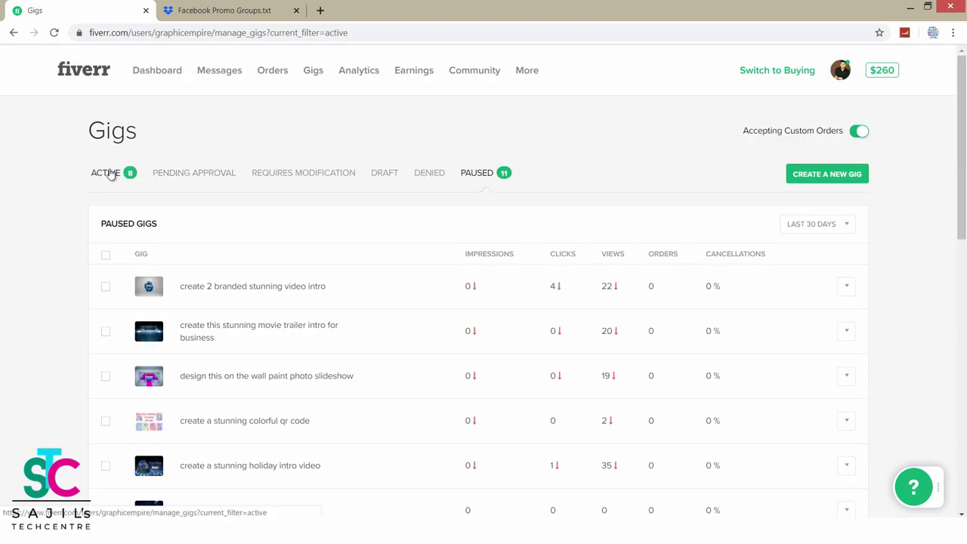
Step: Return to the active gigs and open the preview of the "create this romantic valentine video" gig
{"action": "left_click", "coordinate": [111, 173]}
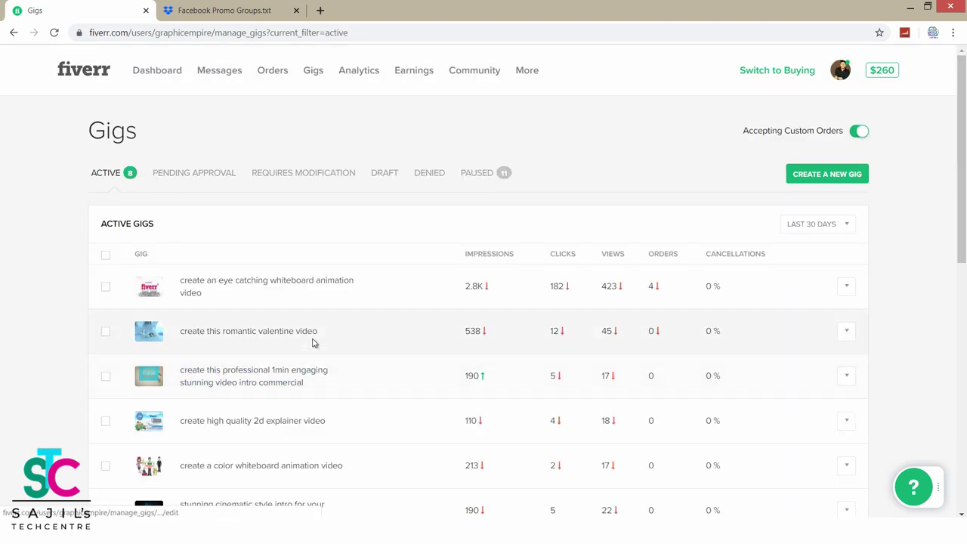
{"action": "left_click_drag", "start_coordinate": [963, 237], "coordinate": [965, 292]}
{"action": "scroll", "coordinate": [306, 109], "scroll_direction": "up", "scroll_amount": 2}
{"action": "left_click_drag", "start_coordinate": [962, 162], "coordinate": [942, 258]}
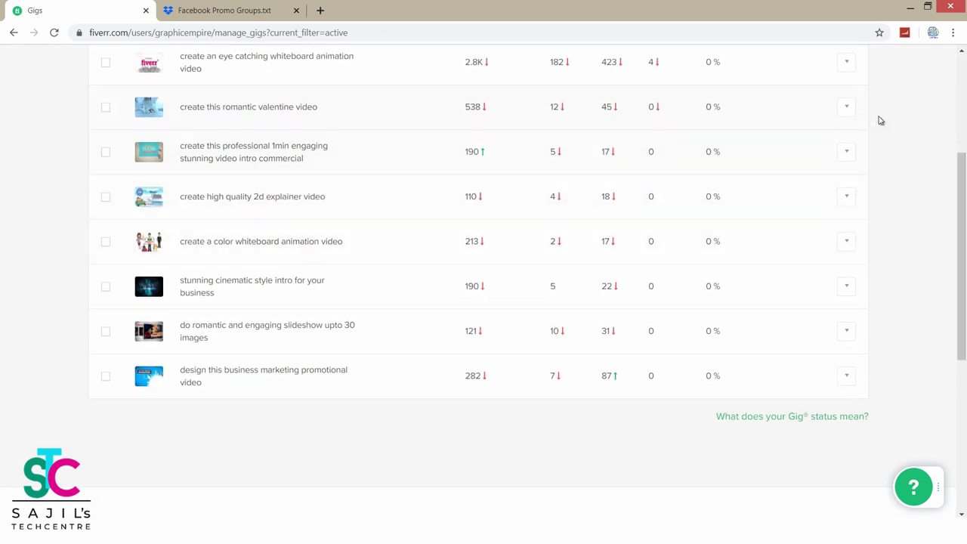
{"action": "left_click", "coordinate": [846, 108]}
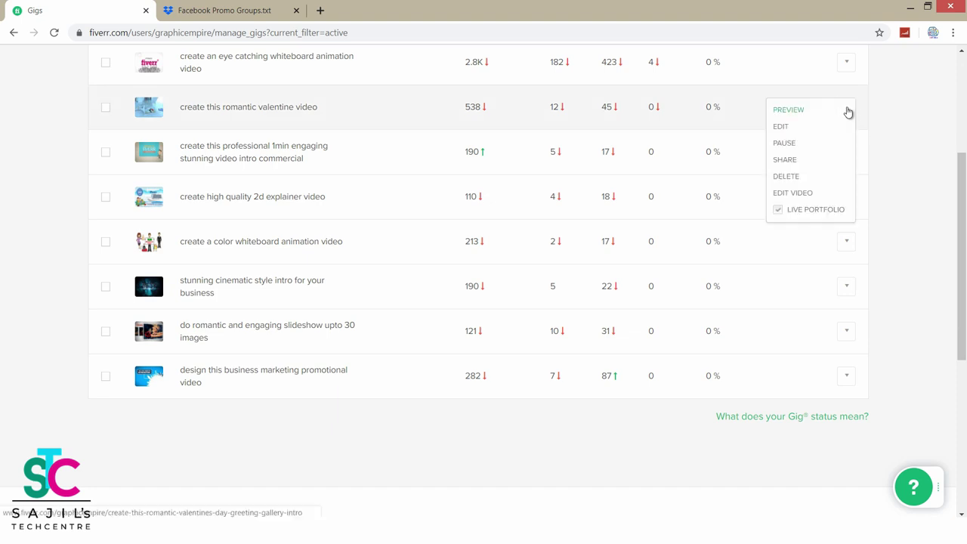
{"action": "left_click", "coordinate": [785, 110]}
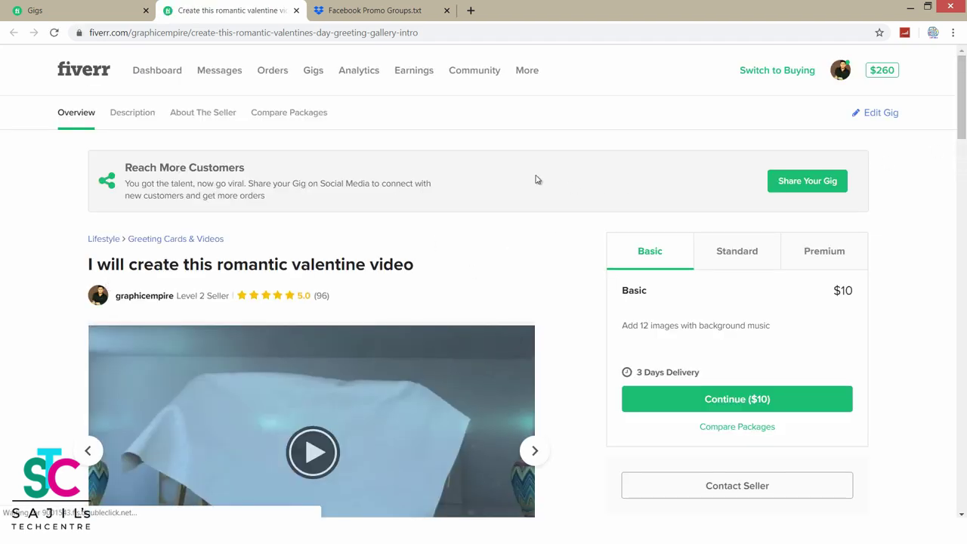
Step: Copy the full web address of the romantic valentine video gig page
{"action": "left_click", "coordinate": [426, 34]}
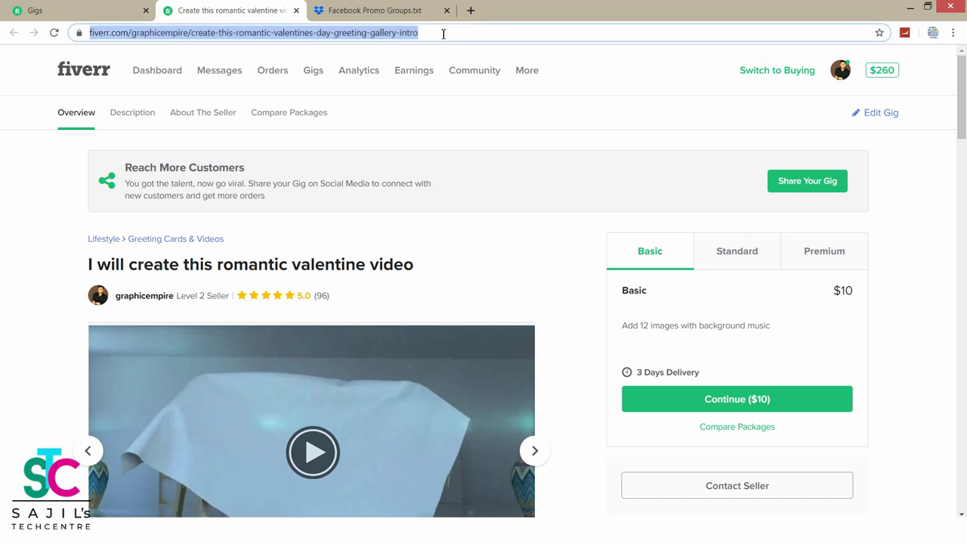
{"action": "left_click", "coordinate": [446, 33]}
{"action": "left_click_drag", "start_coordinate": [476, 33], "coordinate": [65, 36]}
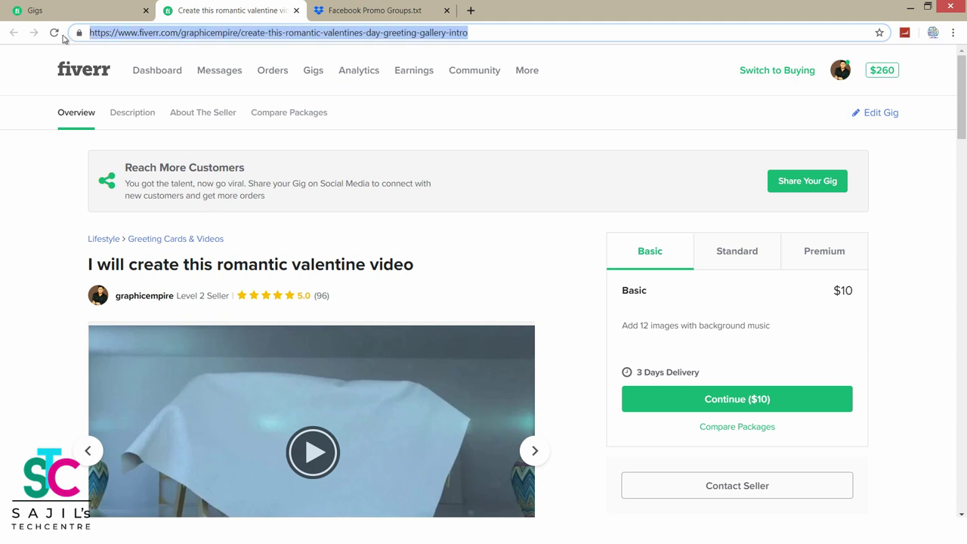
{"action": "right_click", "coordinate": [154, 36]}
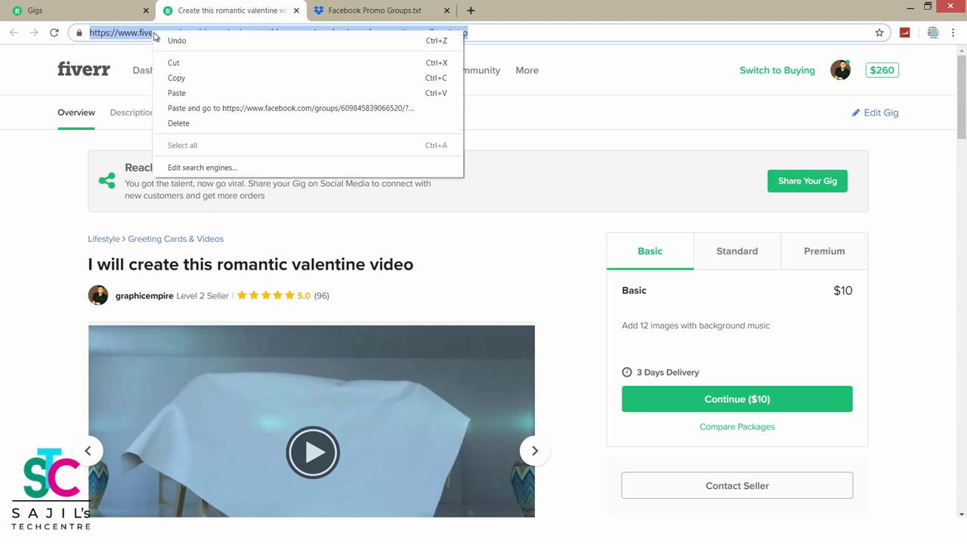
{"action": "left_click", "coordinate": [183, 78]}
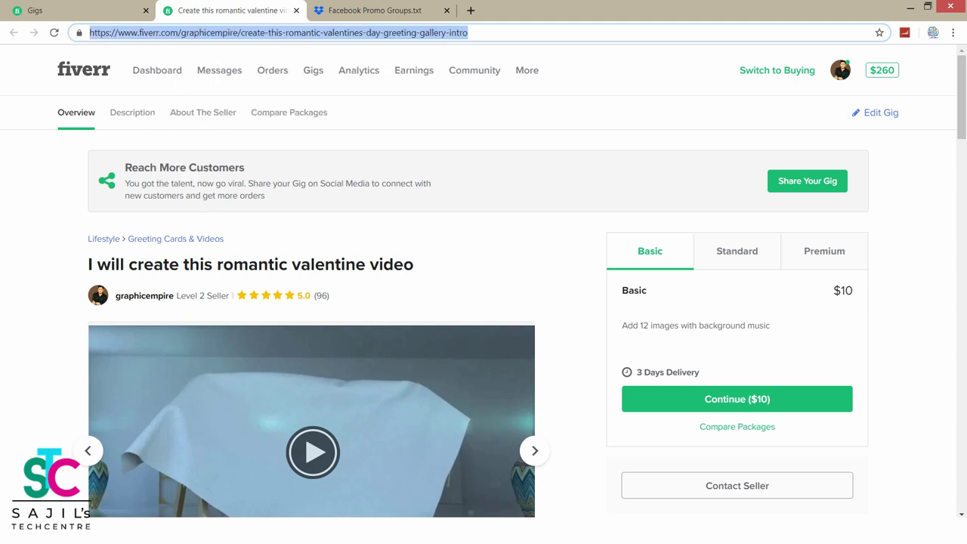
Step: Paste the gig link into New Text Document (2).txt from the FIVERR PROMOTION folder, then save and close the file
{"action": "left_click", "coordinate": [393, 540]}
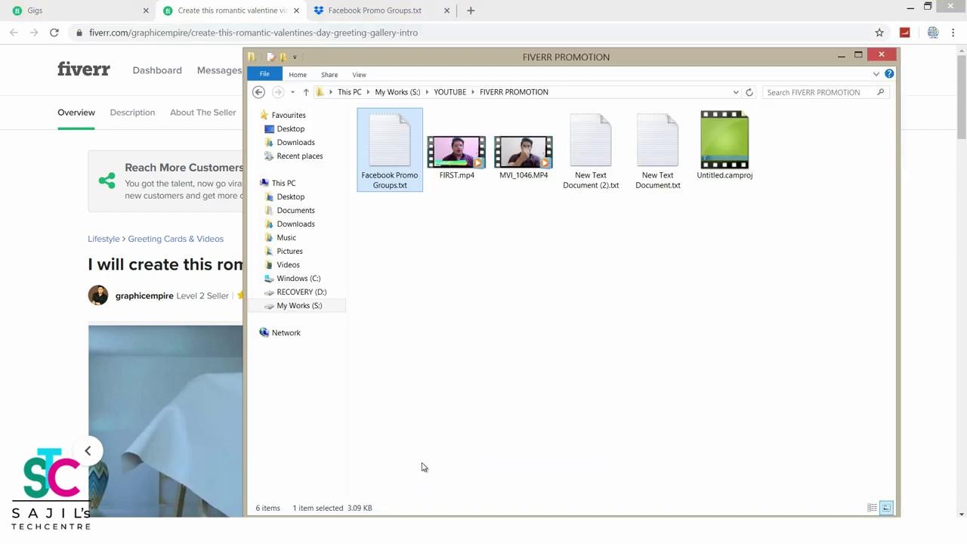
{"action": "double_click", "coordinate": [608, 167]}
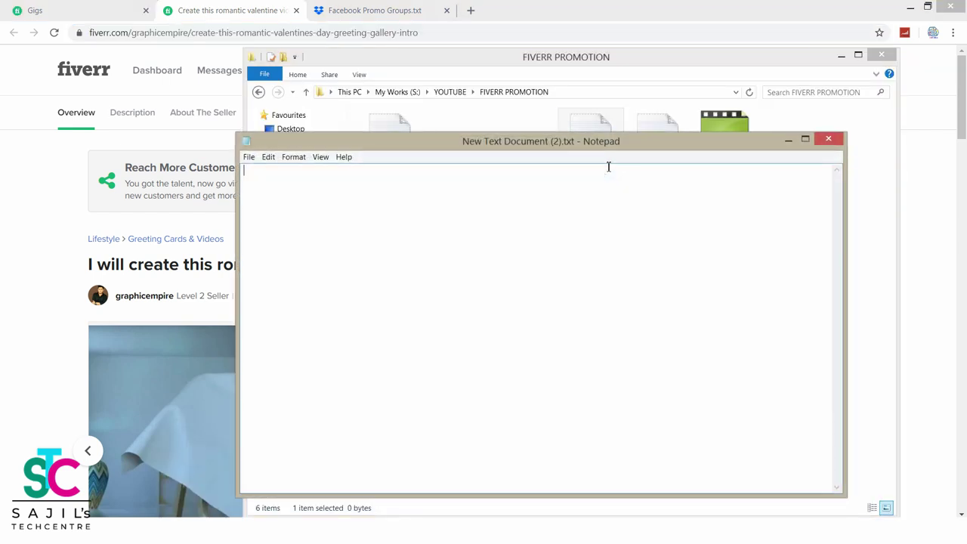
{"action": "right_click", "coordinate": [512, 217]}
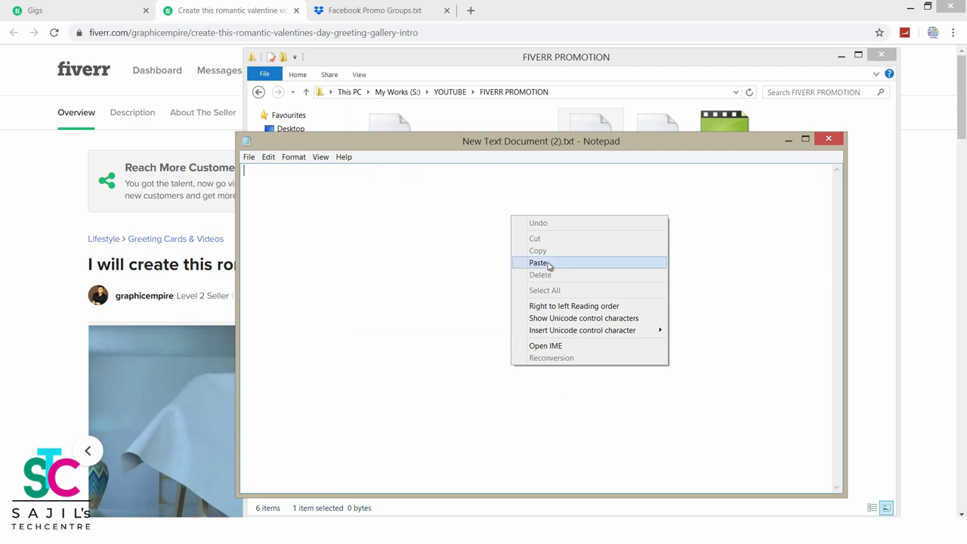
{"action": "left_click", "coordinate": [549, 262]}
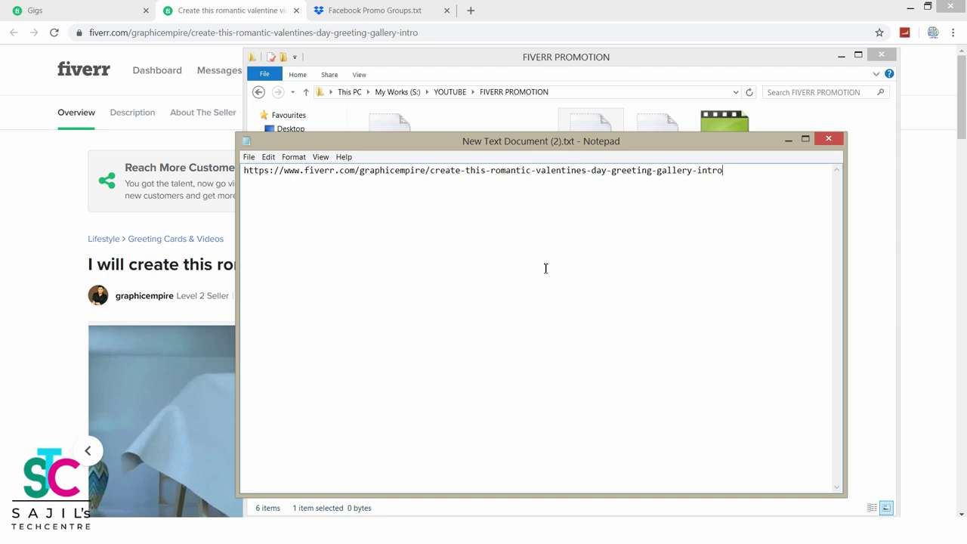
{"action": "key", "text": "alt+F4"}
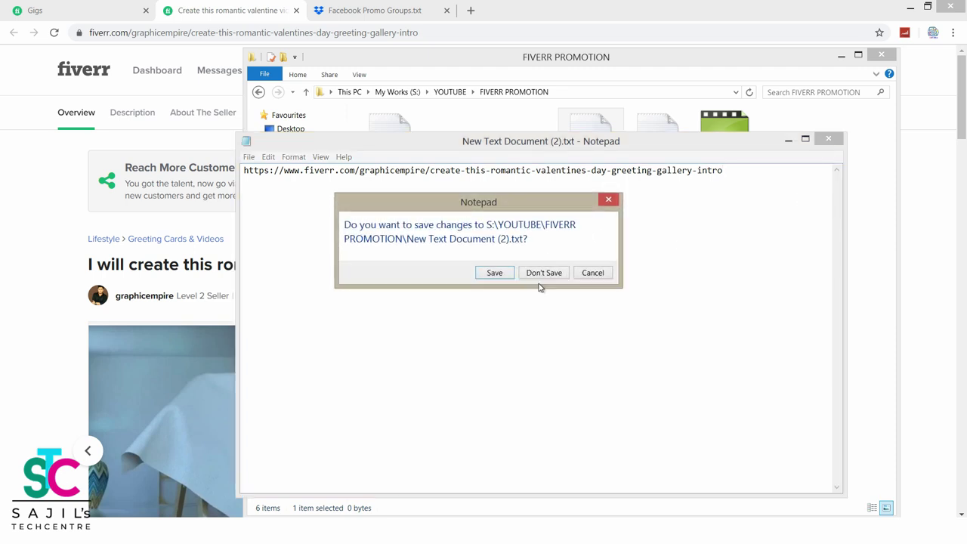
{"action": "left_click", "coordinate": [489, 280]}
Step: Reopen New Text Document (2).txt and return to the gig page in the browser to view its title
{"action": "double_click", "coordinate": [592, 165]}
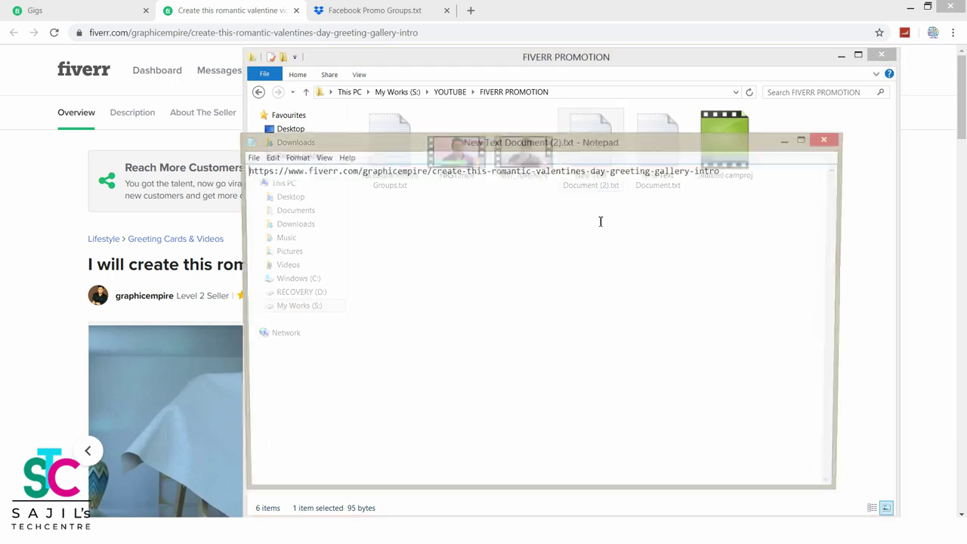
{"action": "left_click", "coordinate": [689, 10]}
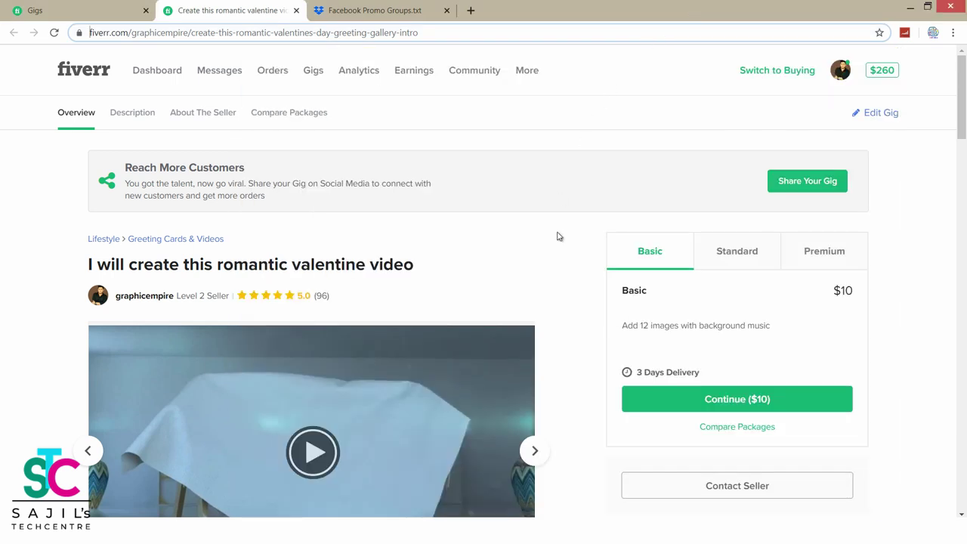
{"action": "left_click_drag", "start_coordinate": [965, 115], "coordinate": [963, 134]}
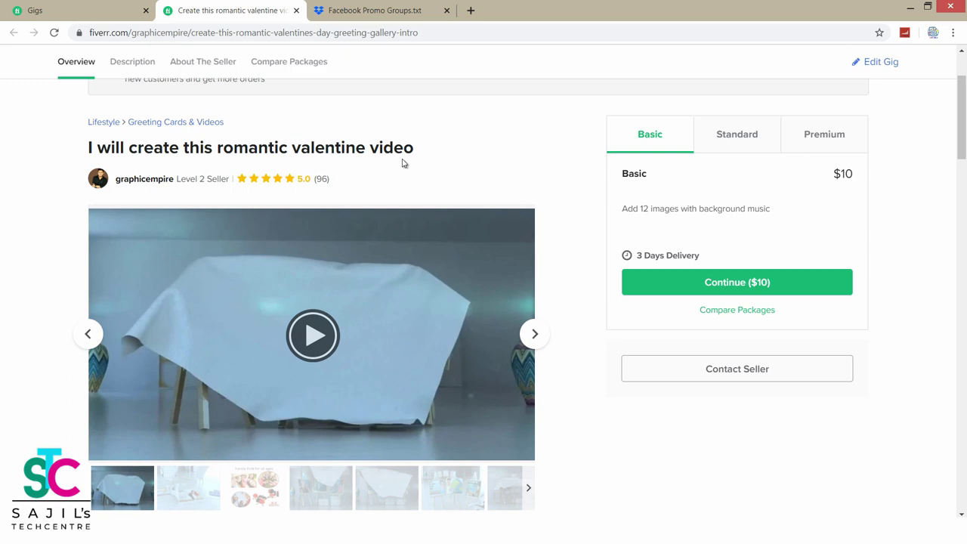
Step: Switch to Facebook Promo Groups.txt on Dropbox and examine its list of Facebook group links
{"action": "left_click", "coordinate": [333, 10]}
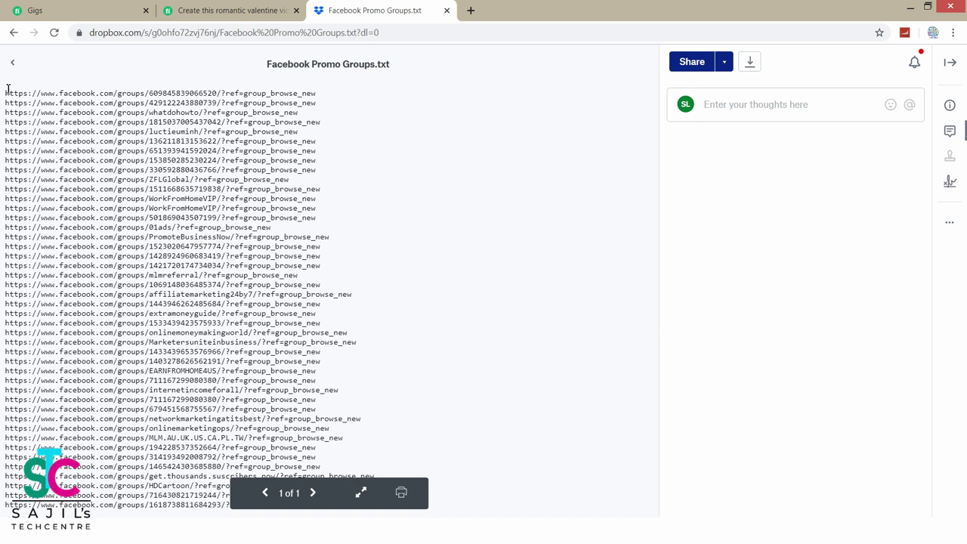
{"action": "left_click_drag", "start_coordinate": [6, 91], "coordinate": [339, 516]}
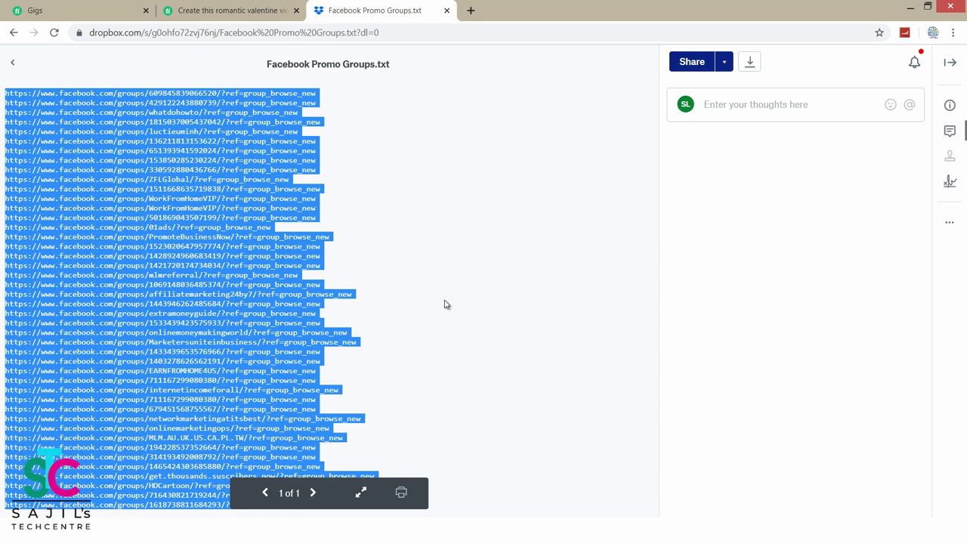
{"action": "left_click", "coordinate": [532, 283]}
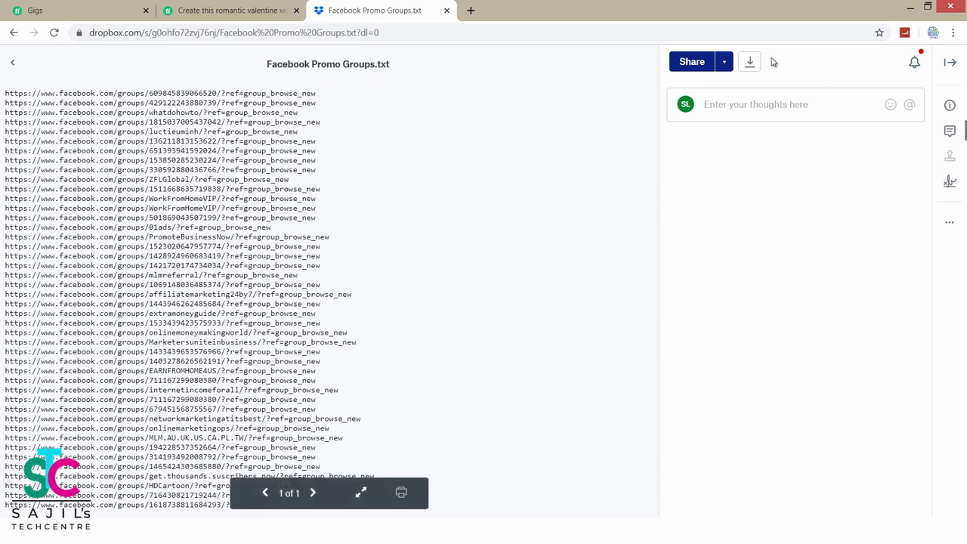
{"action": "left_click_drag", "start_coordinate": [6, 98], "coordinate": [341, 466]}
{"action": "left_click", "coordinate": [584, 237]}
Step: Bring up Facebook Promo Groups.txt in Notepad and enlarge its window to examine the group links
{"action": "left_click", "coordinate": [749, 63]}
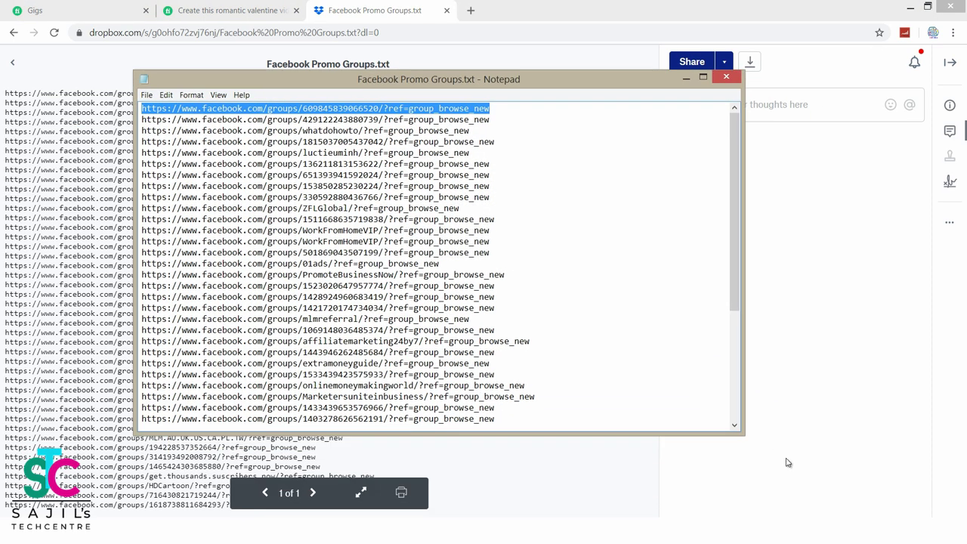
{"action": "left_click_drag", "start_coordinate": [746, 438], "coordinate": [787, 504]}
{"action": "mouse_move", "coordinate": [779, 286]}
{"action": "left_mouse_down"}
{"action": "mouse_move", "coordinate": [776, 348]}
{"action": "mouse_move", "coordinate": [776, 269]}
{"action": "left_mouse_up"}
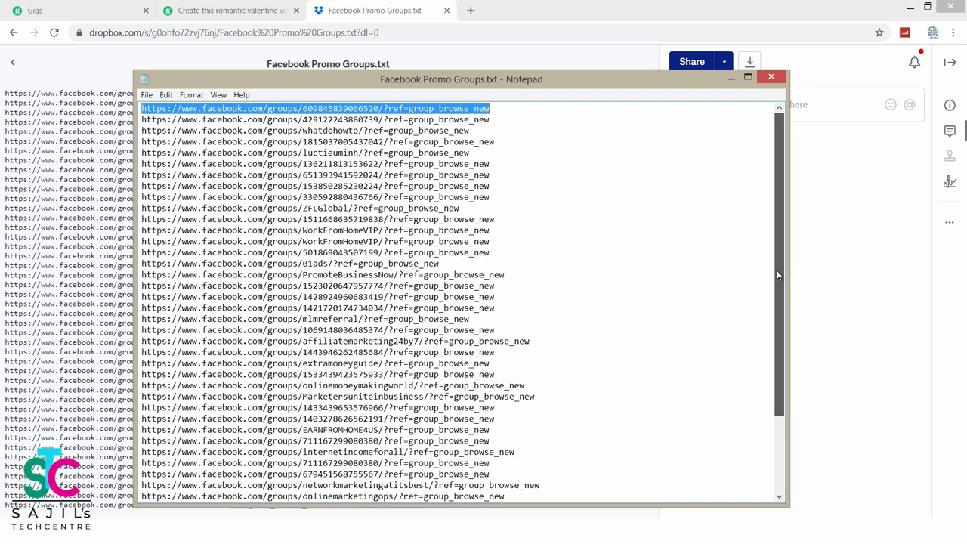
{"action": "left_click", "coordinate": [681, 241]}
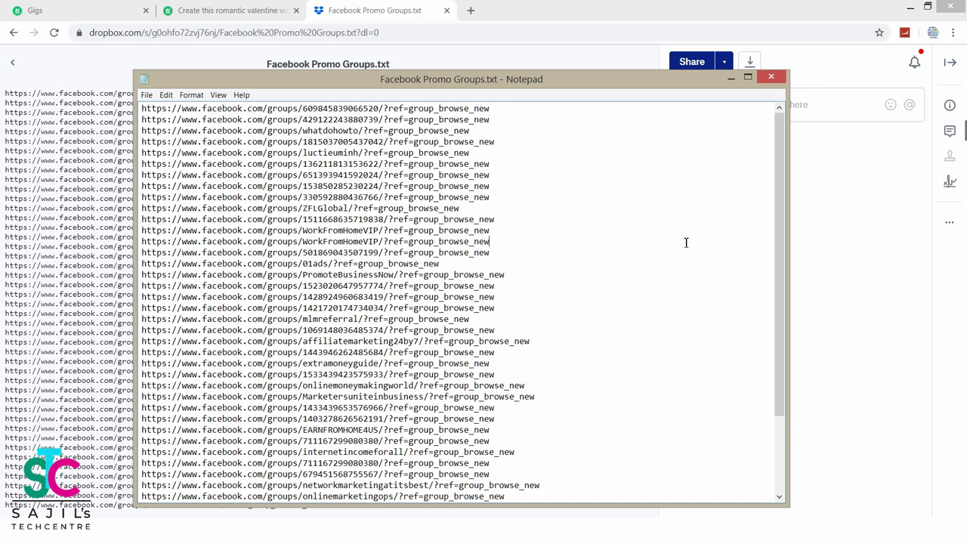
{"action": "mouse_move", "coordinate": [780, 218]}
{"action": "left_mouse_down"}
{"action": "mouse_move", "coordinate": [780, 241]}
{"action": "mouse_move", "coordinate": [780, 218]}
{"action": "left_mouse_up"}
Step: Copy the first group link from Facebook Promo Groups.txt in Notepad and open it in a new browser tab
{"action": "left_click_drag", "start_coordinate": [489, 108], "coordinate": [103, 107]}
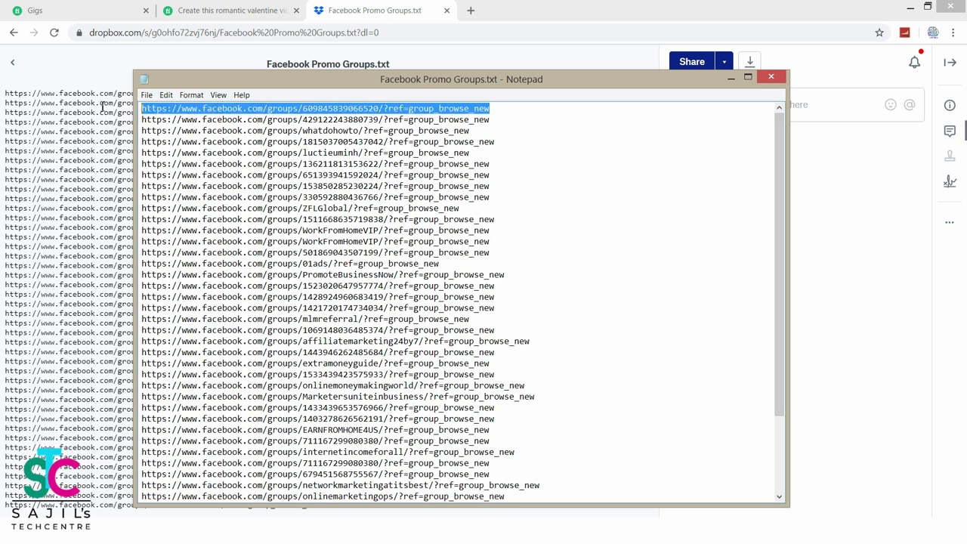
{"action": "right_click", "coordinate": [211, 112]}
{"action": "left_click", "coordinate": [234, 144]}
{"action": "left_click", "coordinate": [470, 13]}
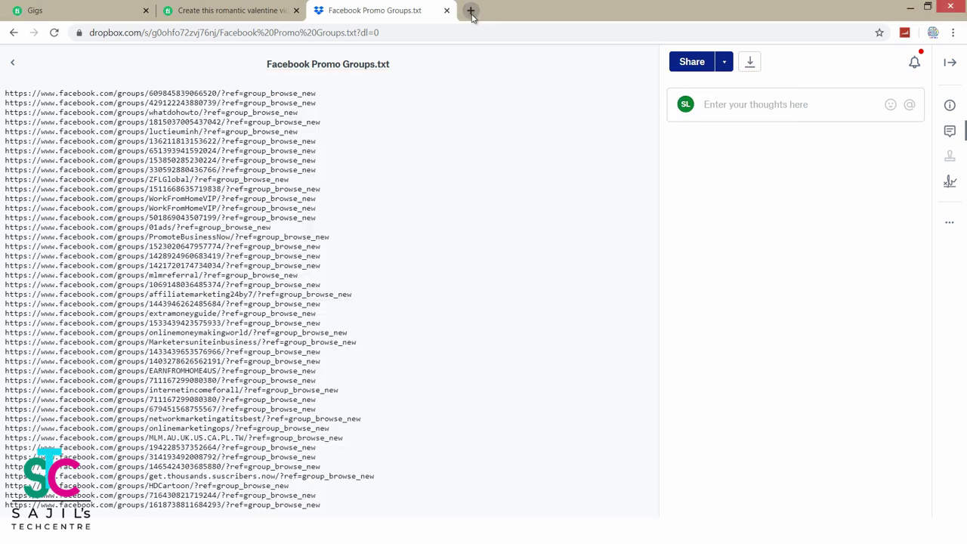
{"action": "left_click", "coordinate": [470, 13]}
{"action": "right_click", "coordinate": [458, 34]}
{"action": "left_click", "coordinate": [511, 110]}
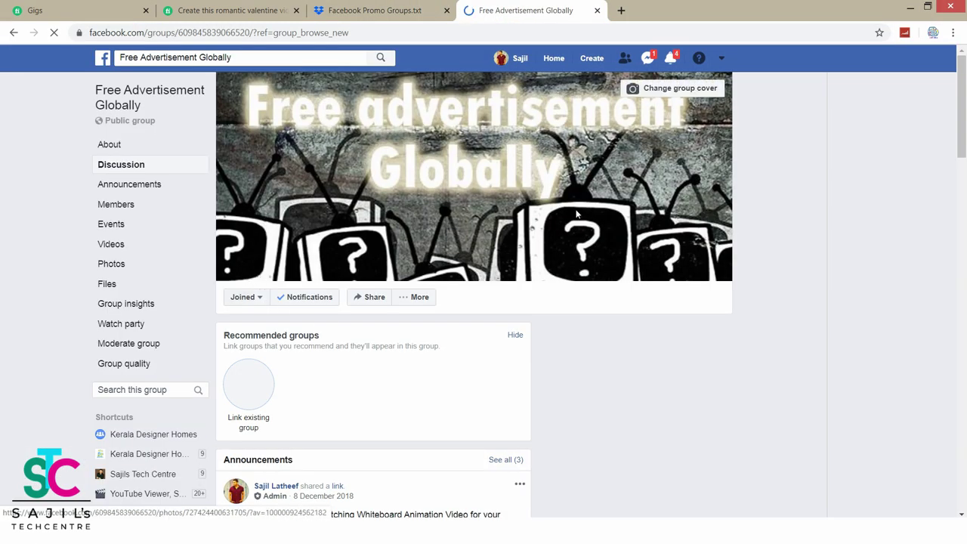
{"action": "scroll", "coordinate": [577, 217], "scroll_direction": "down", "scroll_amount": 10}
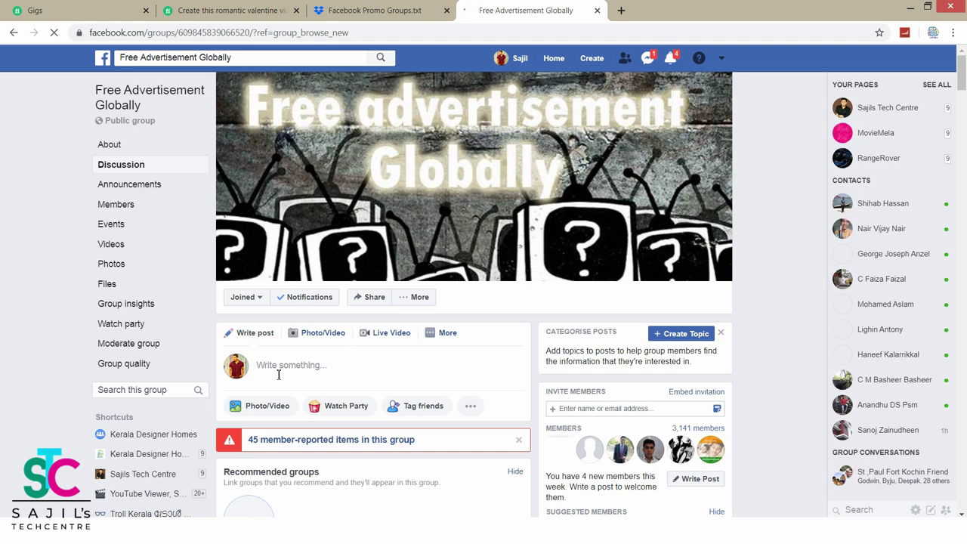
Step: Copy the gig title "I will create this romantic valentine video" into New Text Document (2).txt above the gig link and save the file
{"action": "left_click", "coordinate": [210, 6]}
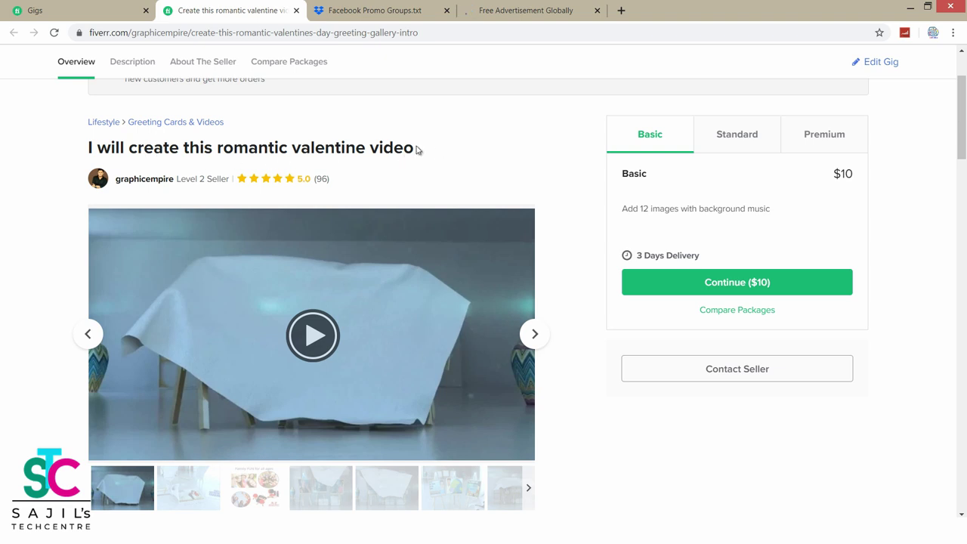
{"action": "left_click_drag", "start_coordinate": [419, 151], "coordinate": [43, 162]}
{"action": "right_click", "coordinate": [114, 156]}
{"action": "left_click", "coordinate": [134, 160]}
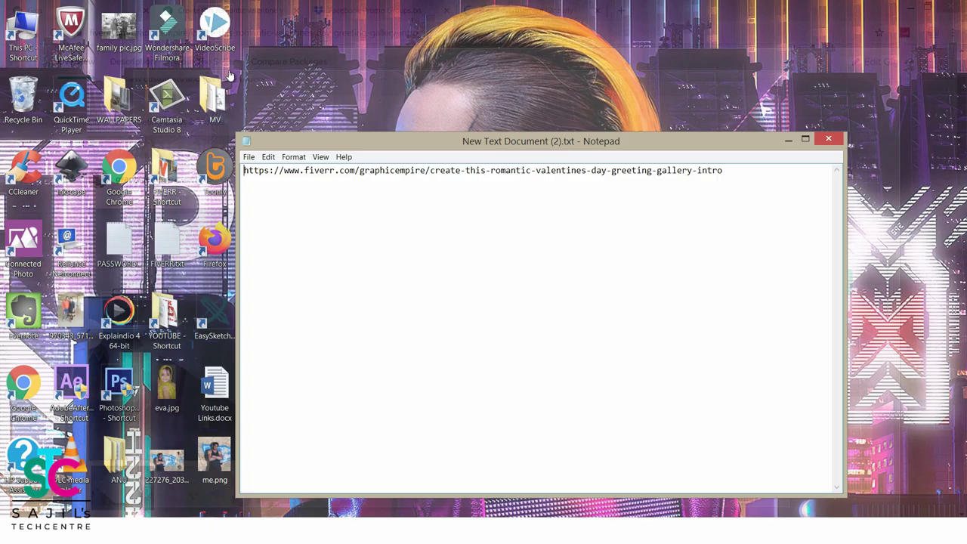
{"action": "left_click", "coordinate": [474, 511]}
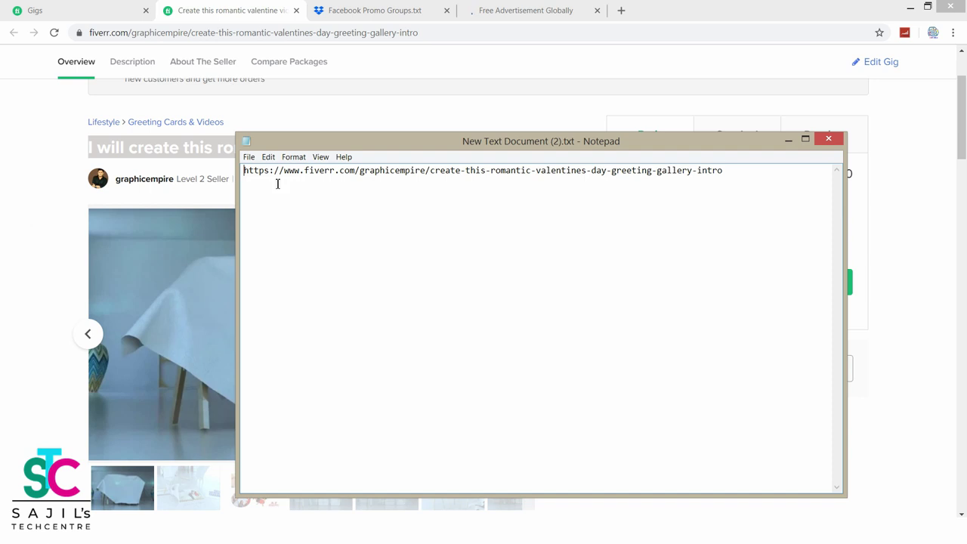
{"action": "key", "text": "Return"}
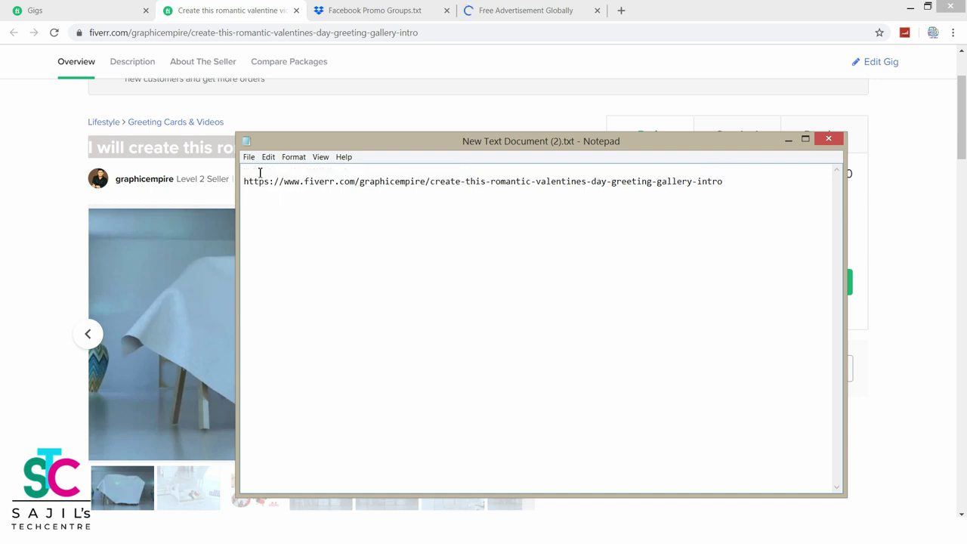
{"action": "right_click", "coordinate": [262, 170]}
{"action": "left_click", "coordinate": [287, 211]}
{"action": "left_click", "coordinate": [249, 156]}
{"action": "left_click", "coordinate": [264, 194]}
Step: Copy the gig title and link from the text file into a new post in the Free Advertisement Globally group
{"action": "left_click_drag", "start_coordinate": [766, 196], "coordinate": [233, 168]}
{"action": "right_click", "coordinate": [295, 173]}
{"action": "left_click", "coordinate": [322, 210]}
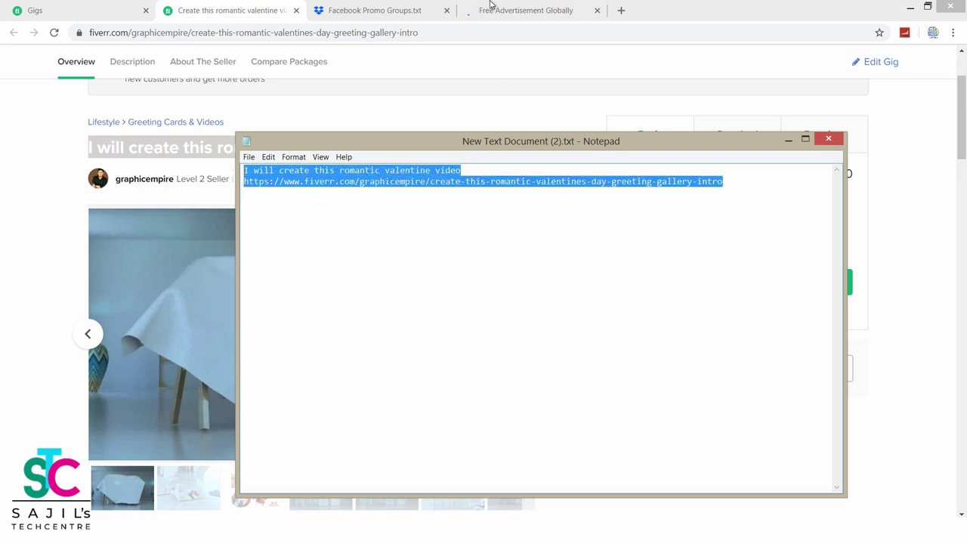
{"action": "left_click", "coordinate": [493, 10]}
{"action": "left_click", "coordinate": [336, 364]}
{"action": "right_click", "coordinate": [336, 364]}
{"action": "left_click", "coordinate": [378, 264]}
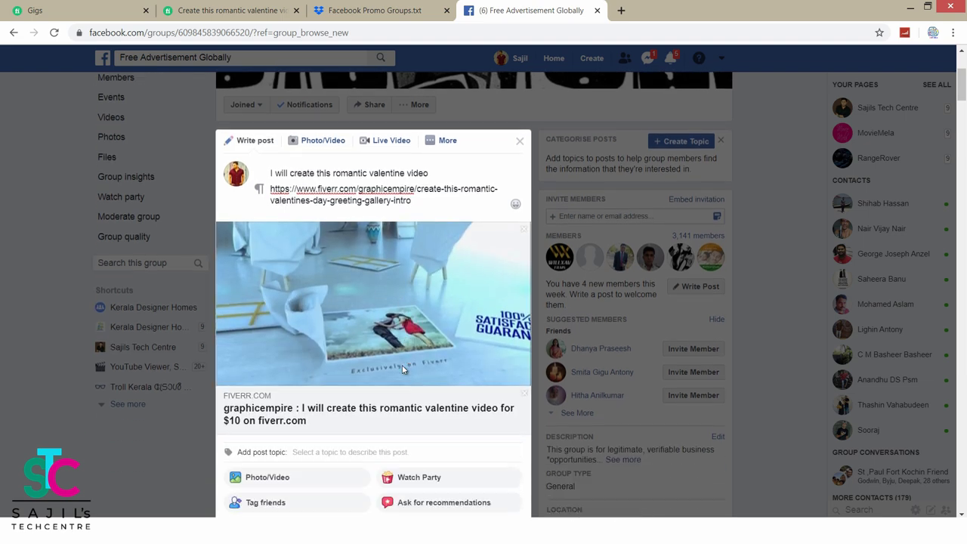
Step: Publish the gig post in the Free Advertisement Globally group and view it in the feed
{"action": "scroll", "coordinate": [460, 393], "scroll_direction": "down", "scroll_amount": 3}
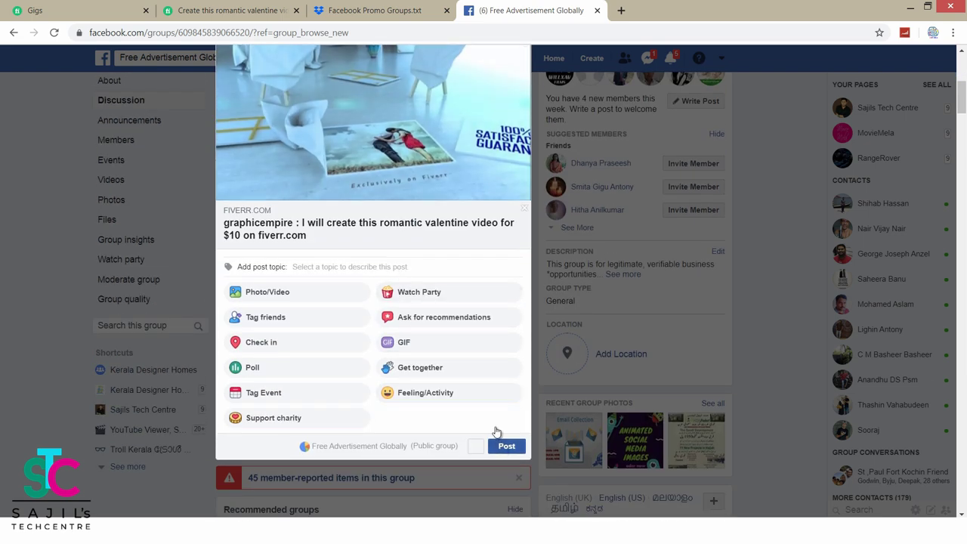
{"action": "scroll", "coordinate": [464, 389], "scroll_direction": "up", "scroll_amount": 2}
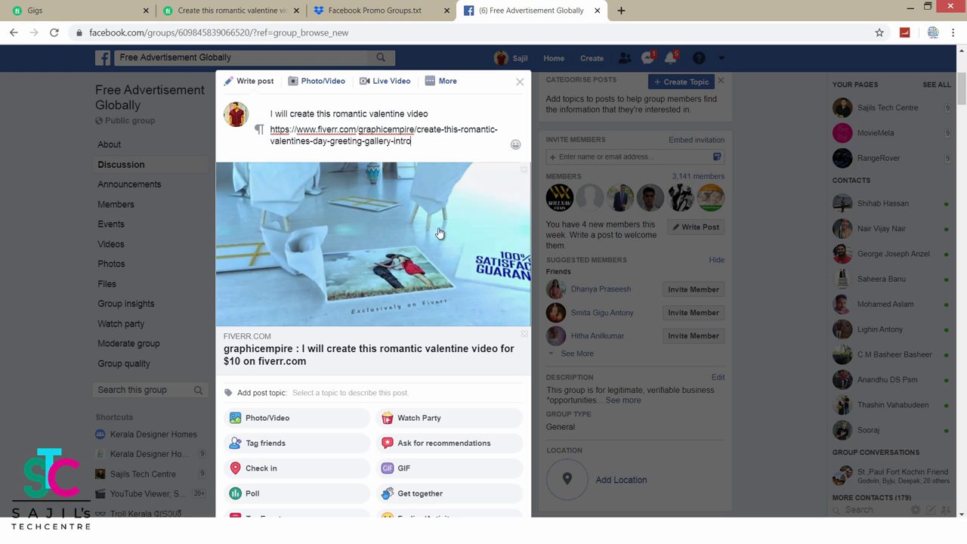
{"action": "left_click", "coordinate": [385, 462]}
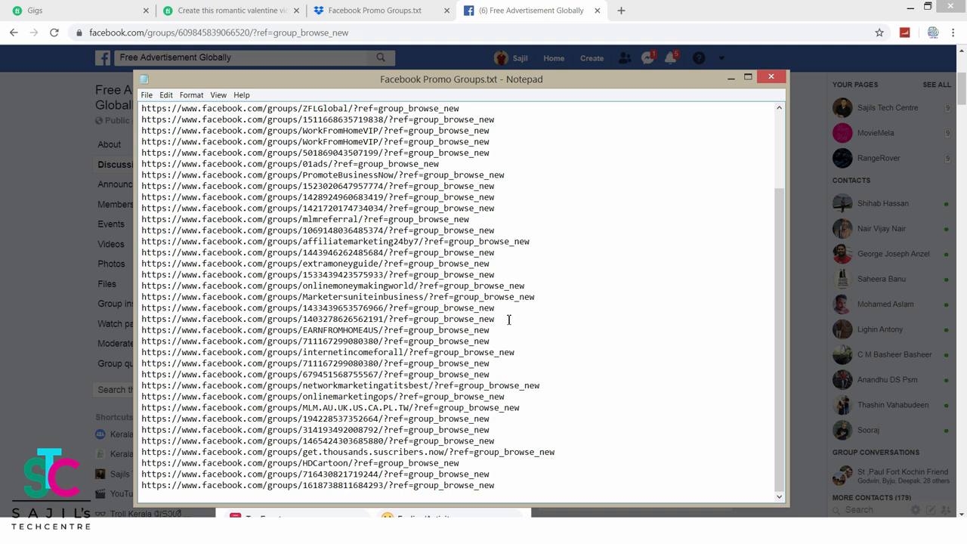
{"action": "left_click", "coordinate": [730, 77]}
{"action": "scroll", "coordinate": [506, 362], "scroll_direction": "down", "scroll_amount": 2}
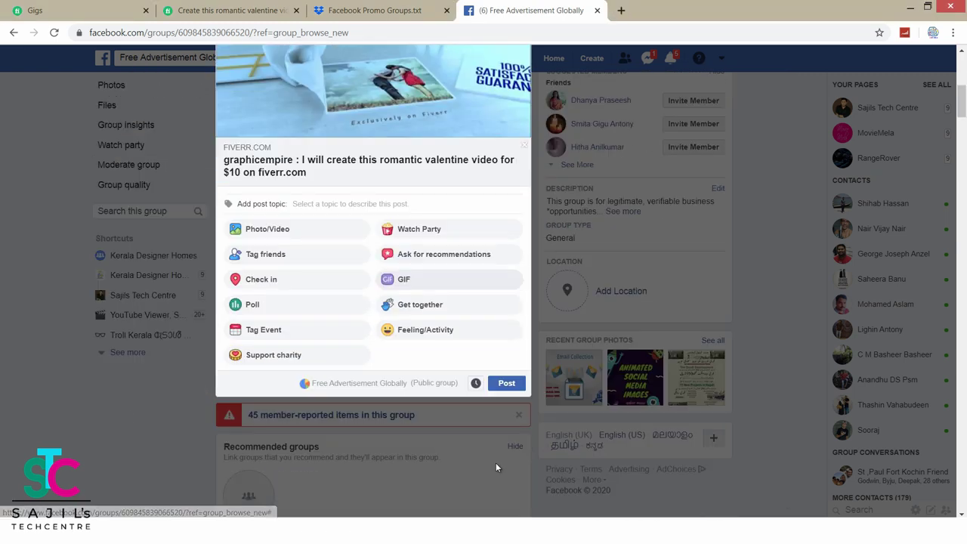
{"action": "left_click", "coordinate": [506, 384]}
{"action": "scroll", "coordinate": [367, 268], "scroll_direction": "up", "scroll_amount": 3}
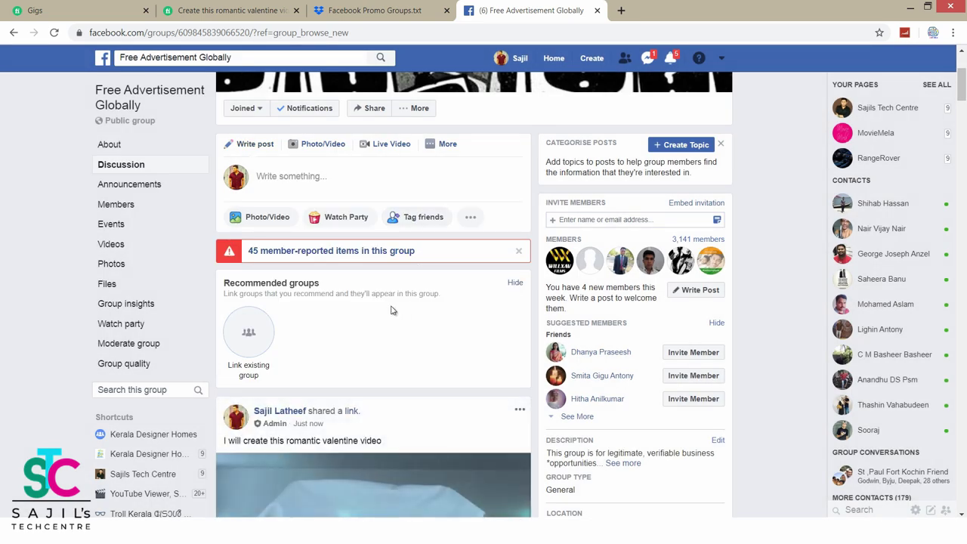
{"action": "scroll", "coordinate": [391, 311], "scroll_direction": "down", "scroll_amount": 3}
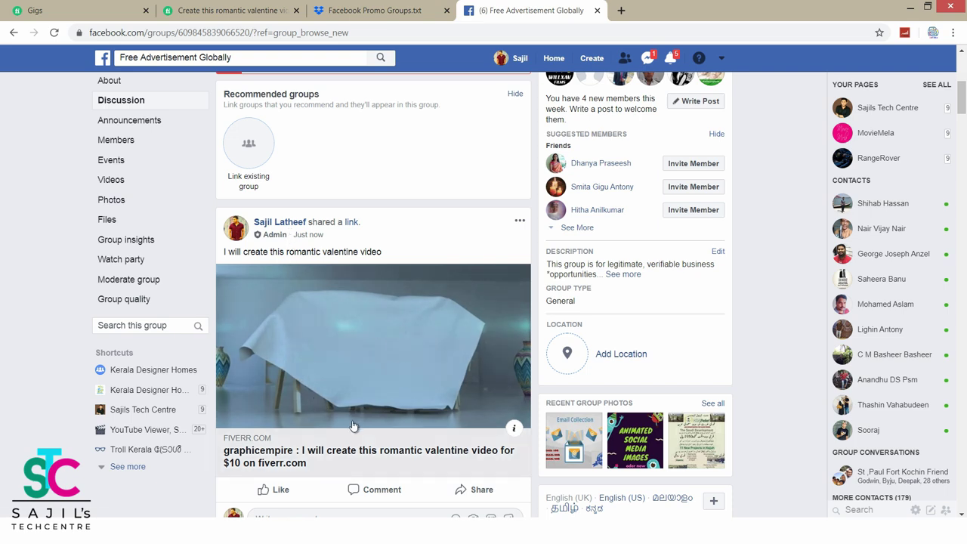
Step: Close the group page, copy the MLM.AU.UK.US.CA.PL.TW group link from the Dropbox list and open it in a new browser tab
{"action": "left_click", "coordinate": [596, 10]}
{"action": "mouse_move", "coordinate": [421, 488]}
{"action": "left_click_drag", "start_coordinate": [343, 438], "coordinate": [4, 438]}
{"action": "right_click", "coordinate": [31, 438]}
{"action": "left_click", "coordinate": [61, 446]}
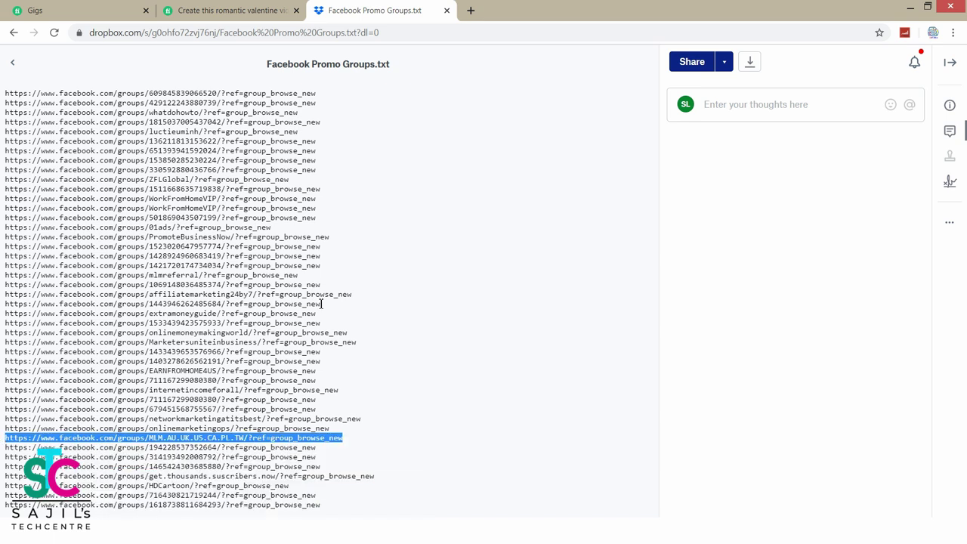
{"action": "left_click", "coordinate": [471, 10]}
{"action": "right_click", "coordinate": [466, 31]}
{"action": "left_click", "coordinate": [544, 107]}
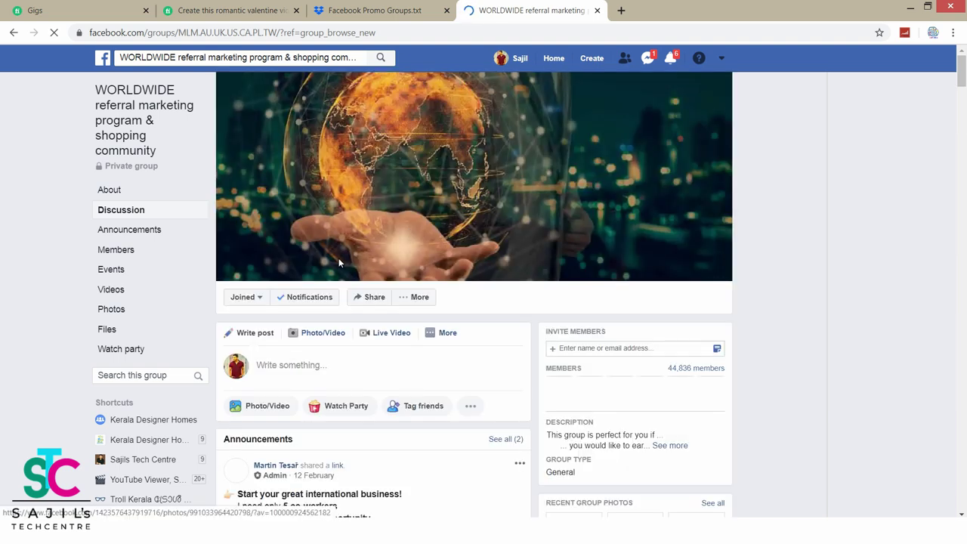
Step: Check the group's member count and fill a new post there with the gig title and link instead of the group link
{"action": "scroll", "coordinate": [335, 259], "scroll_direction": "down", "scroll_amount": 1}
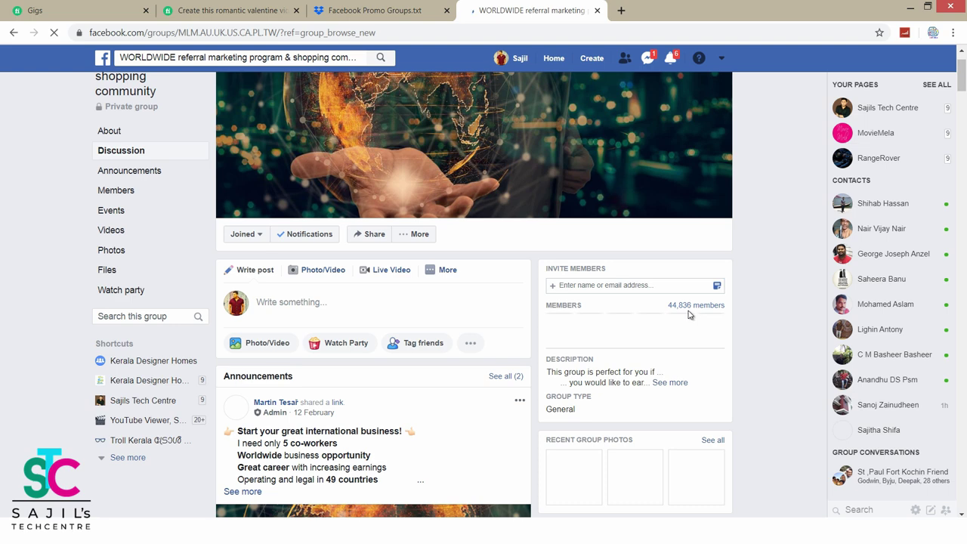
{"action": "left_click_drag", "start_coordinate": [732, 313], "coordinate": [674, 306]}
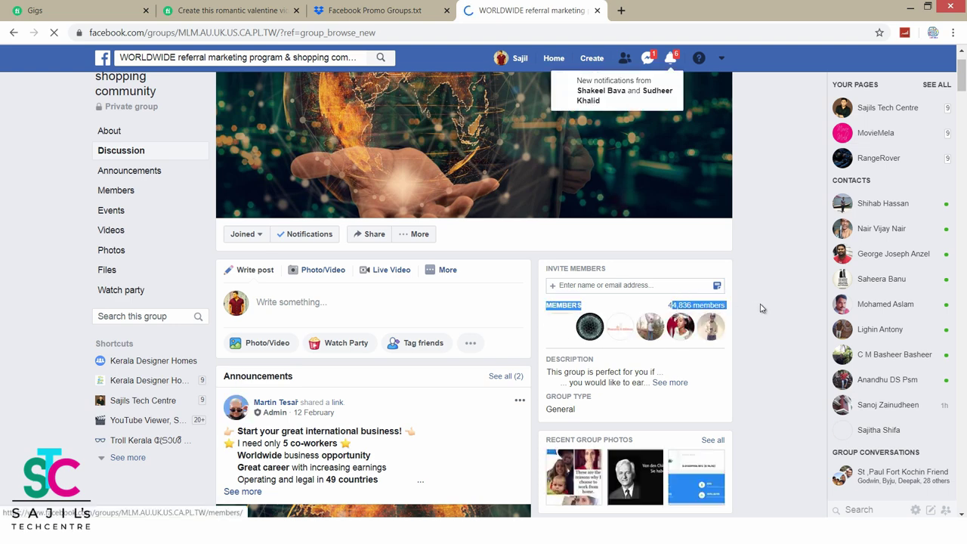
{"action": "left_click", "coordinate": [341, 302]}
{"action": "right_click", "coordinate": [340, 302]}
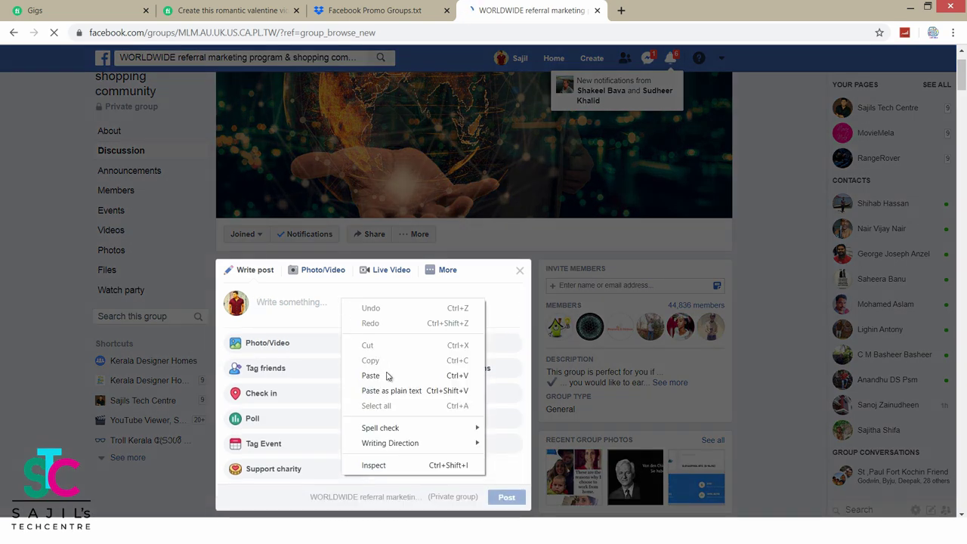
{"action": "left_click", "coordinate": [373, 375]}
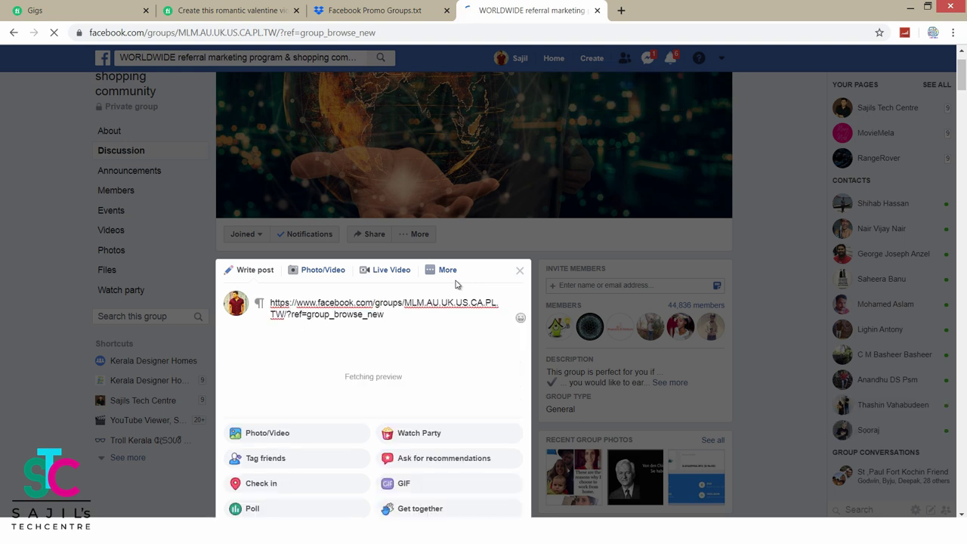
{"action": "scroll", "coordinate": [455, 285], "scroll_direction": "down", "scroll_amount": 1}
{"action": "key", "text": "ctrl+a"}
{"action": "key", "text": "ctrl+v"}
Step: Publish the gig post in the WORLDWIDE referral marketing program group and view it in the feed
{"action": "scroll", "coordinate": [541, 280], "scroll_direction": "down", "scroll_amount": 1}
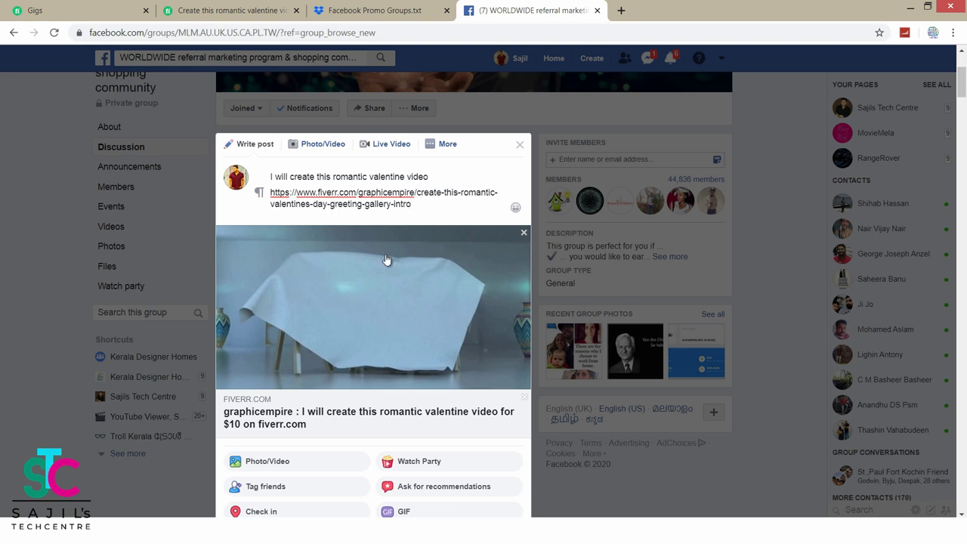
{"action": "scroll", "coordinate": [386, 260], "scroll_direction": "down", "scroll_amount": 2}
{"action": "scroll", "coordinate": [386, 260], "scroll_direction": "down", "scroll_amount": 3}
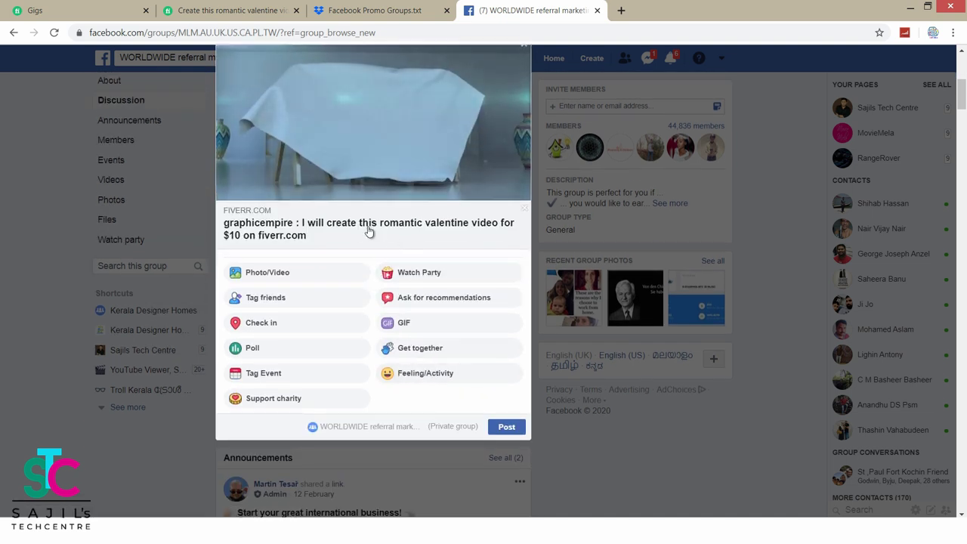
{"action": "left_click", "coordinate": [505, 427]}
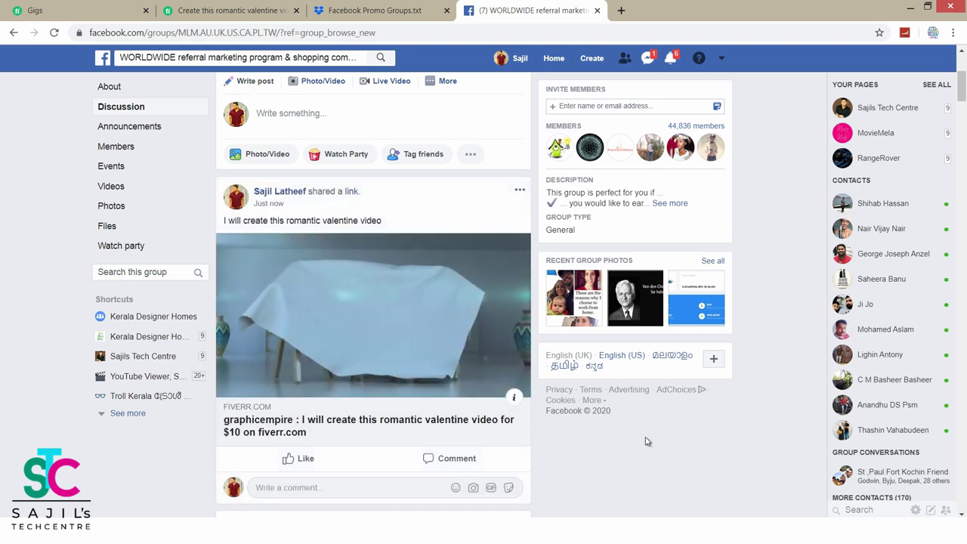
{"action": "scroll", "coordinate": [646, 441], "scroll_direction": "up", "scroll_amount": 2}
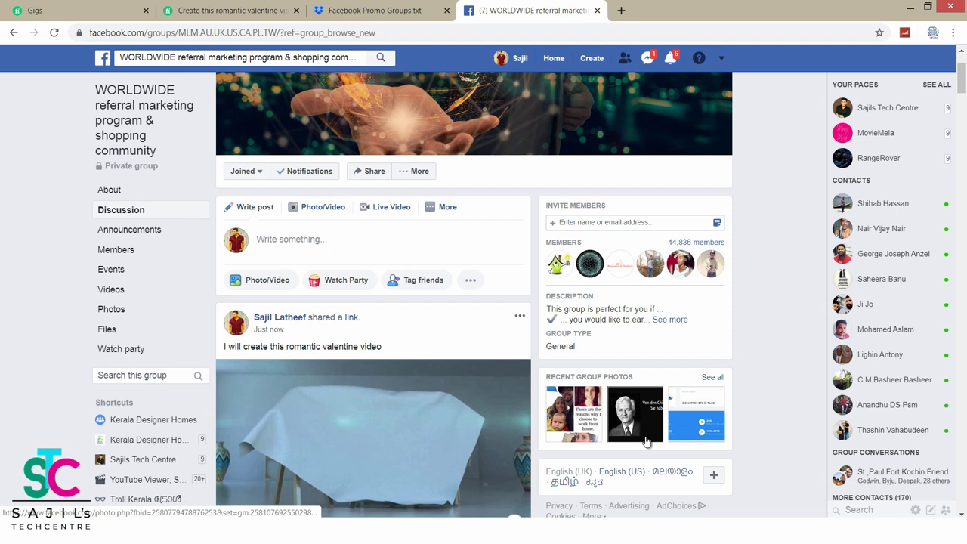
{"action": "scroll", "coordinate": [646, 442], "scroll_direction": "down", "scroll_amount": 1}
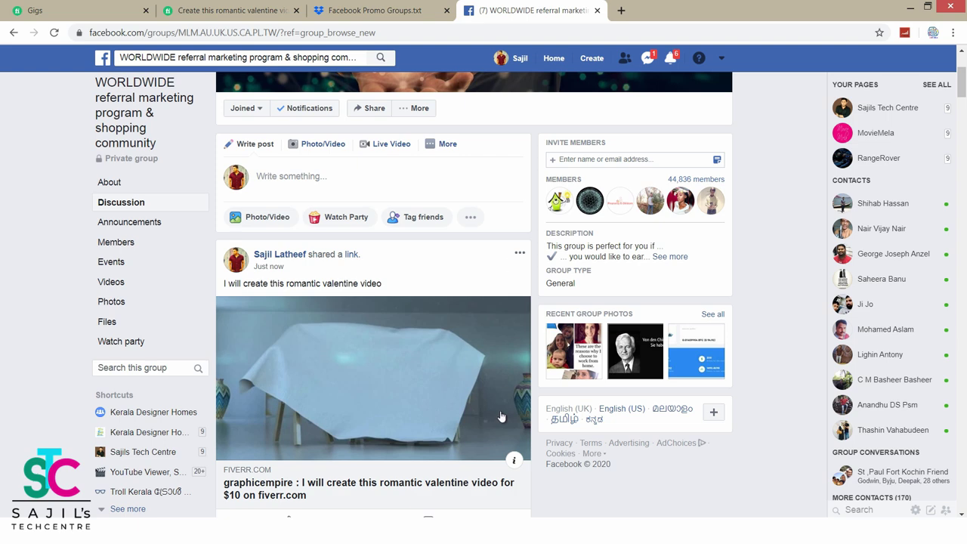
{"action": "left_click", "coordinate": [453, 539]}
{"action": "left_click", "coordinate": [384, 464]}
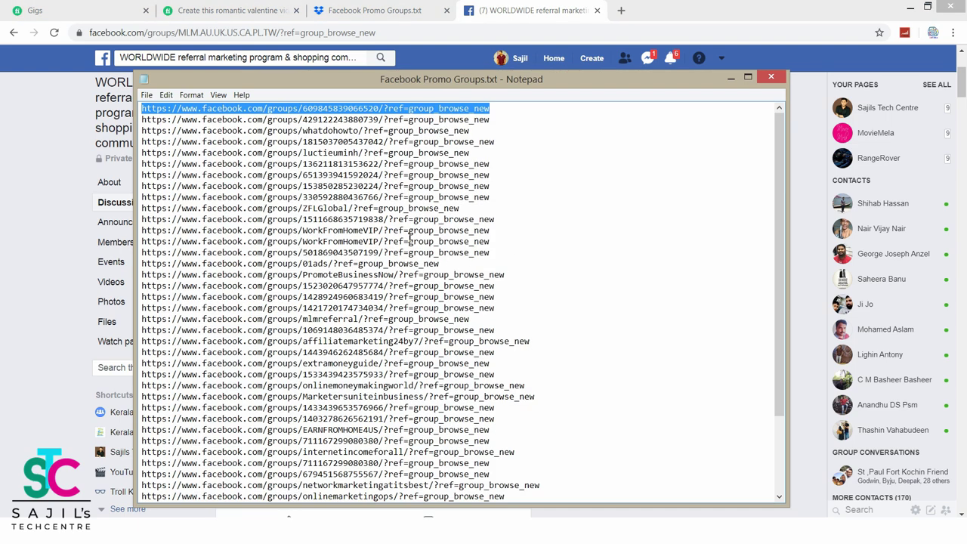
{"action": "left_click", "coordinate": [494, 253]}
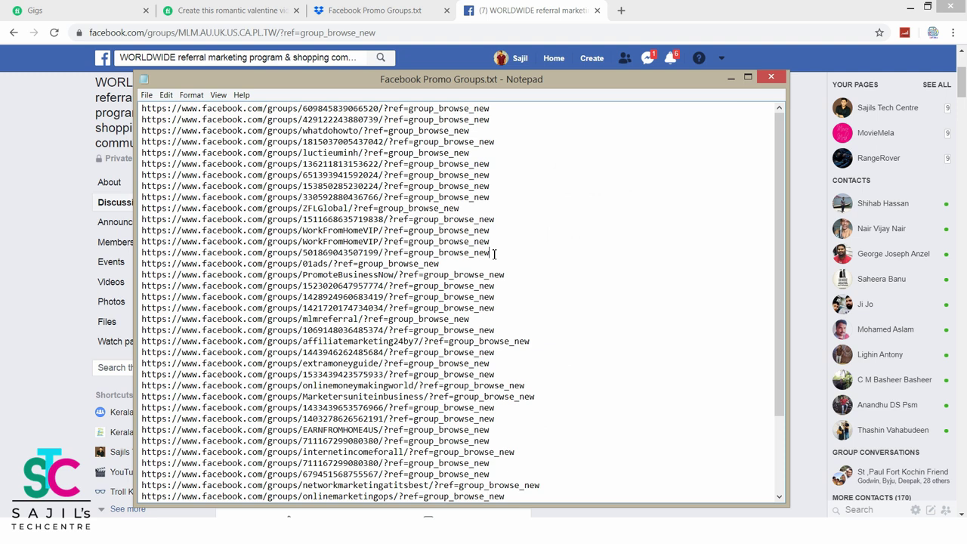
{"action": "key", "text": "Return"}
{"action": "key", "text": "Return"}
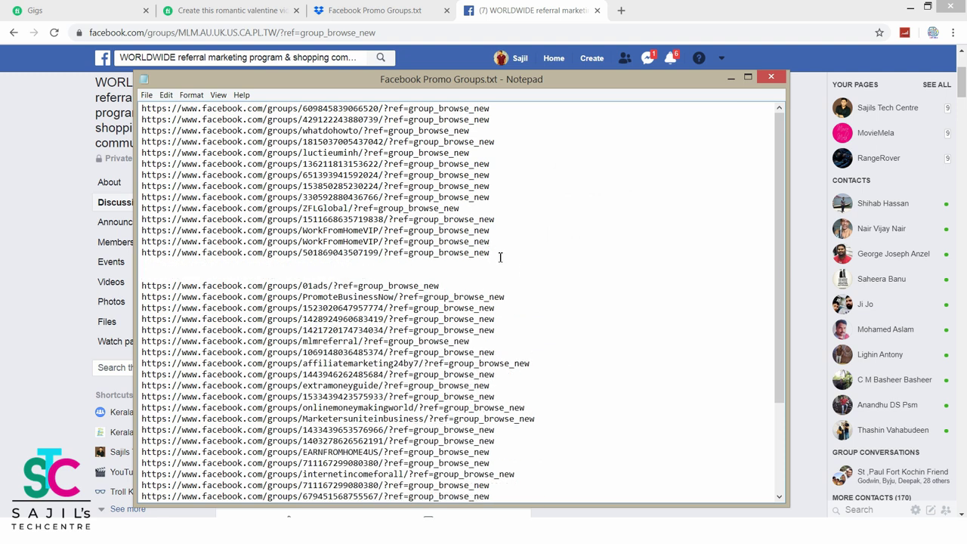
{"action": "left_click_drag", "start_coordinate": [499, 254], "coordinate": [84, 110]}
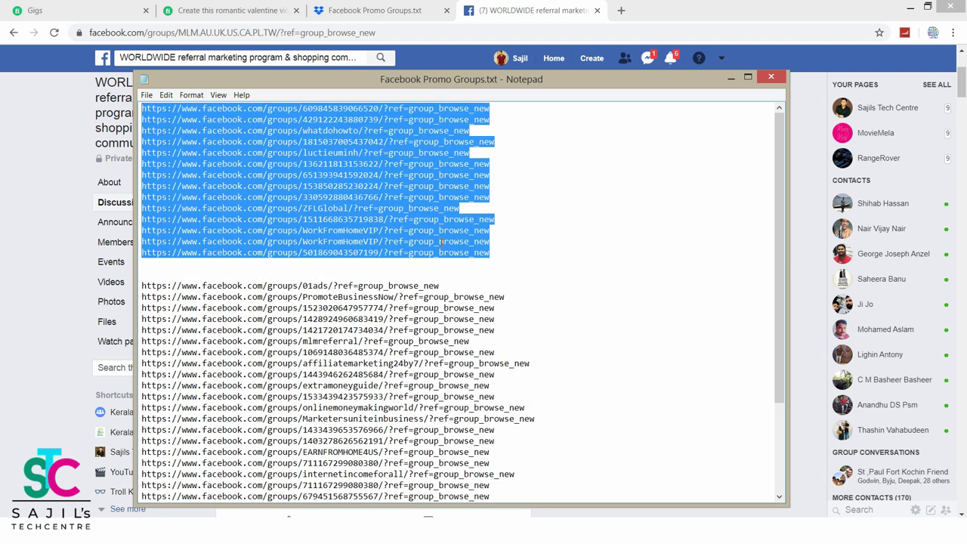
{"action": "left_click", "coordinate": [725, 220]}
{"action": "scroll", "coordinate": [780, 261], "scroll_direction": "down", "scroll_amount": 2}
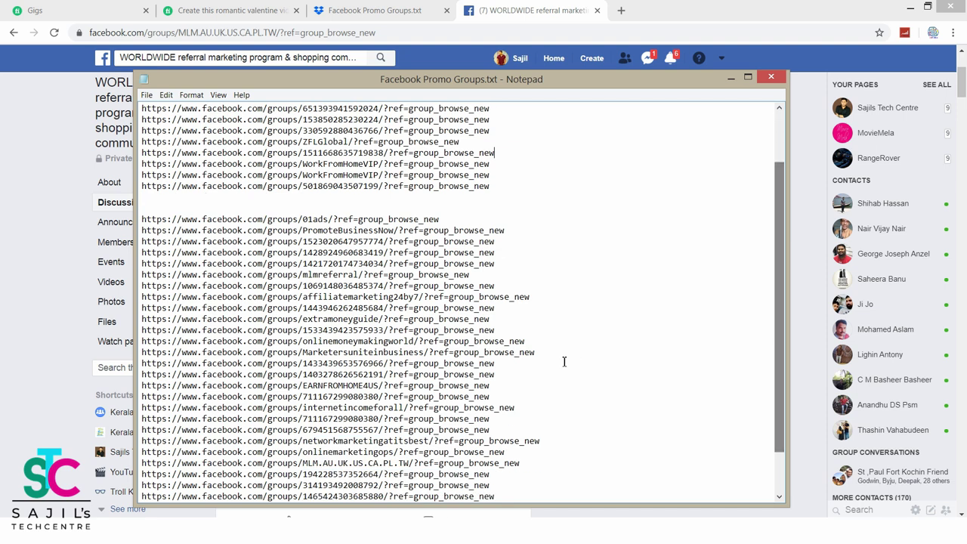
{"action": "left_click", "coordinate": [497, 396]}
{"action": "key", "text": "Return"}
{"action": "key", "text": "Return"}
{"action": "left_click_drag", "start_coordinate": [497, 401], "coordinate": [124, 219]}
{"action": "left_click", "coordinate": [618, 275]}
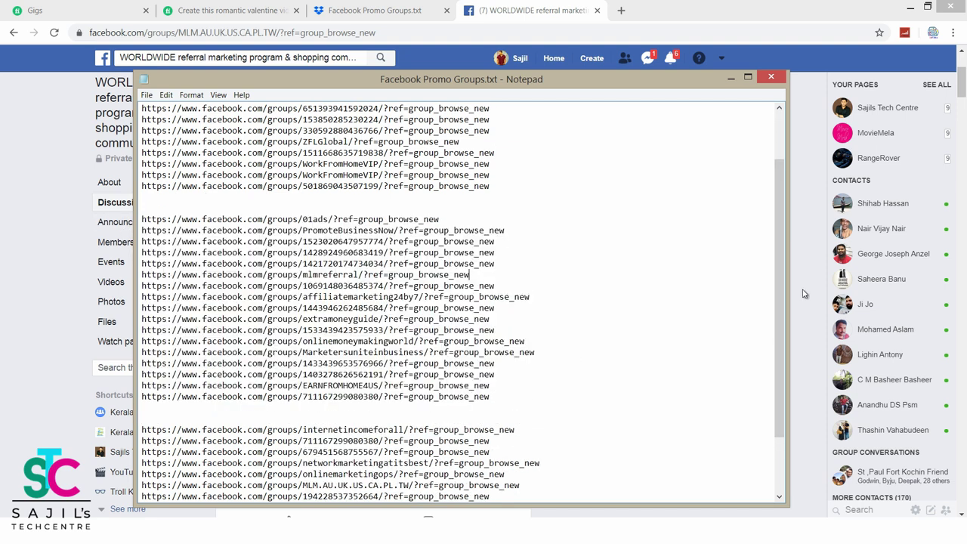
{"action": "left_click_drag", "start_coordinate": [780, 321], "coordinate": [780, 413]}
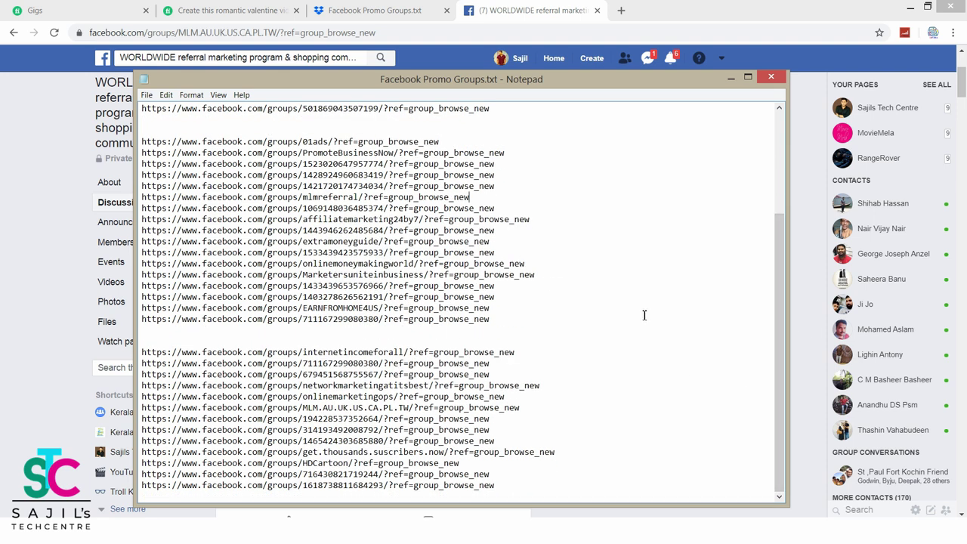
{"action": "scroll", "coordinate": [607, 299], "scroll_direction": "up", "scroll_amount": 2}
{"action": "scroll", "coordinate": [606, 298], "scroll_direction": "up", "scroll_amount": 2}
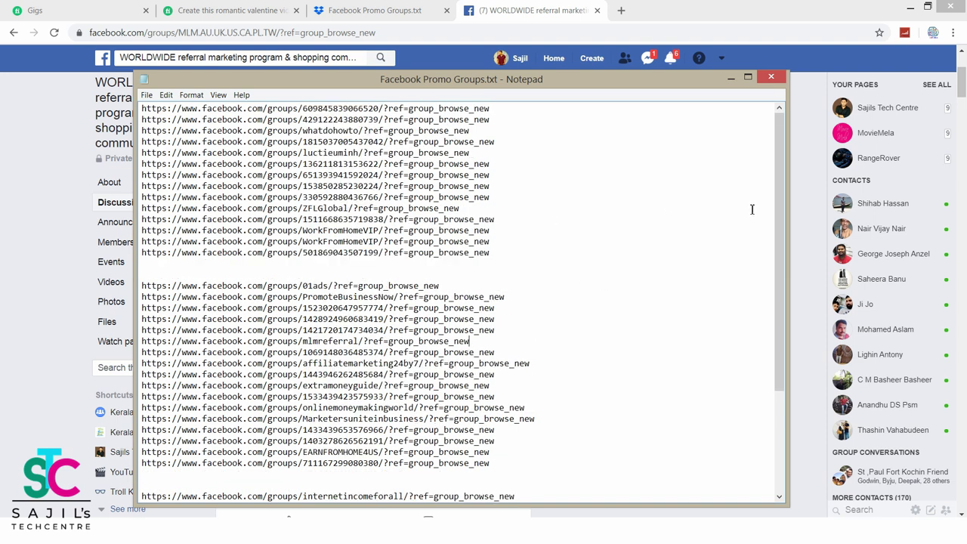
{"action": "left_click", "coordinate": [795, 218]}
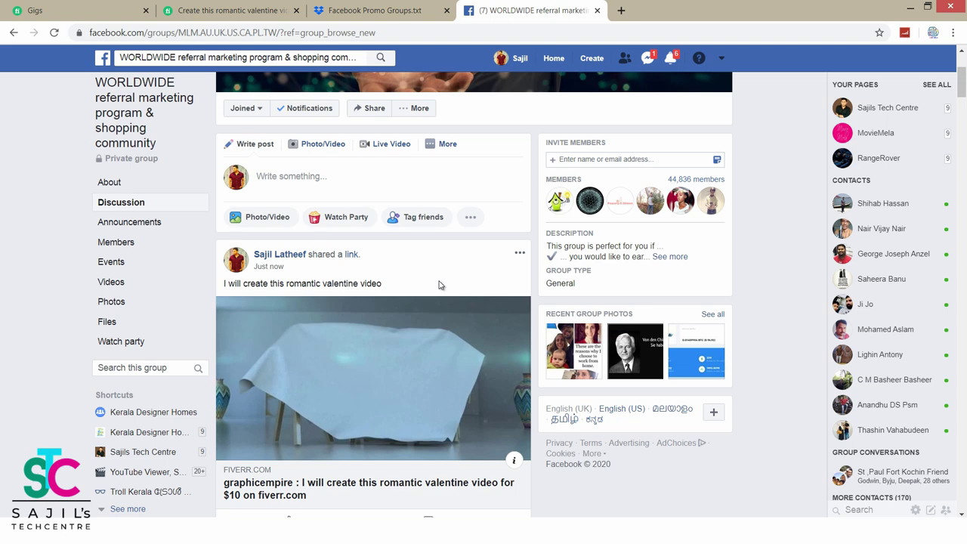
{"action": "scroll", "coordinate": [438, 285], "scroll_direction": "up", "scroll_amount": 1}
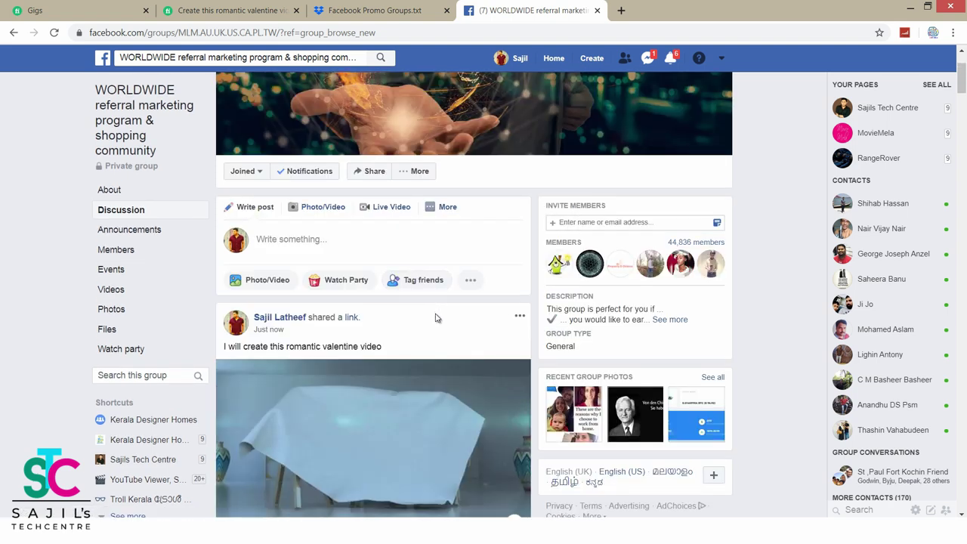
{"action": "scroll", "coordinate": [435, 318], "scroll_direction": "down", "scroll_amount": 1}
{"action": "scroll", "coordinate": [435, 318], "scroll_direction": "up", "scroll_amount": 1}
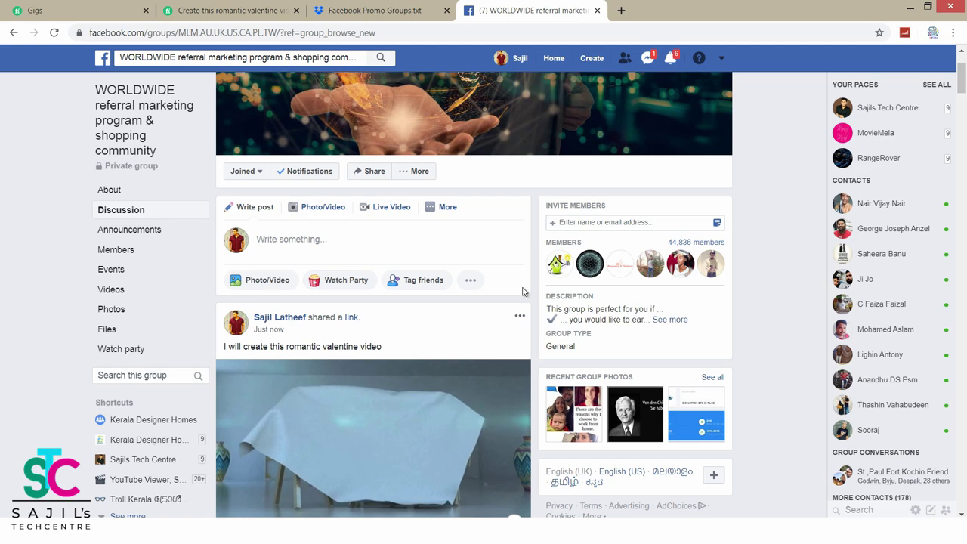
{"action": "left_click", "coordinate": [432, 246]}
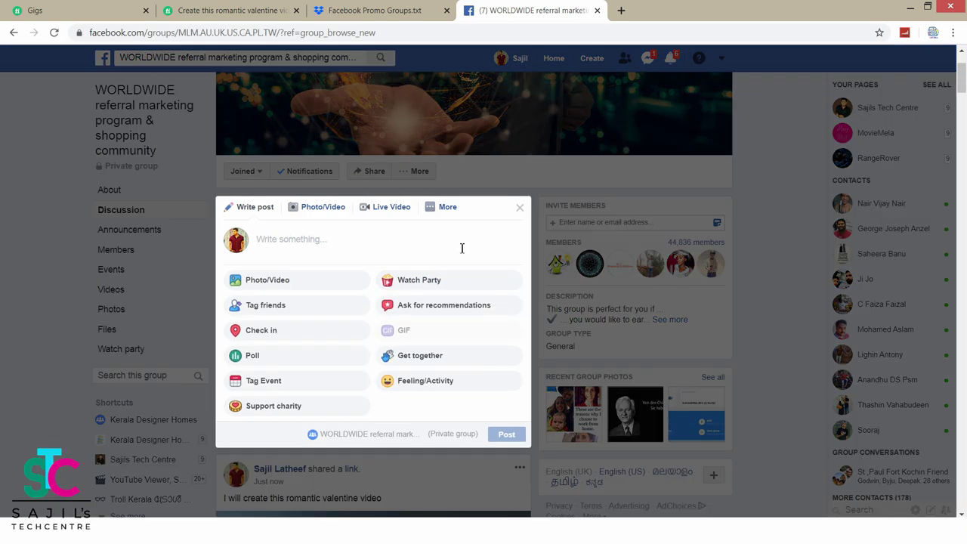
{"action": "left_click", "coordinate": [520, 208]}
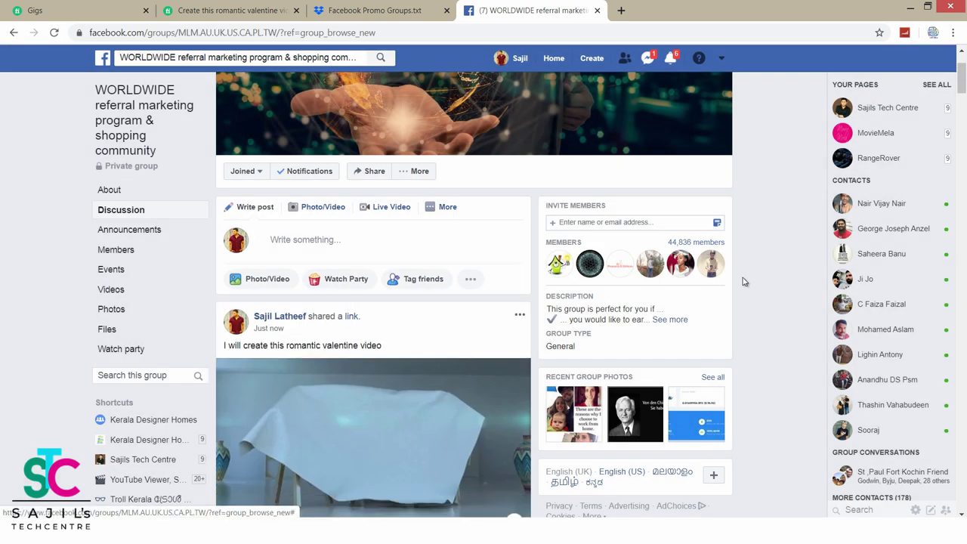
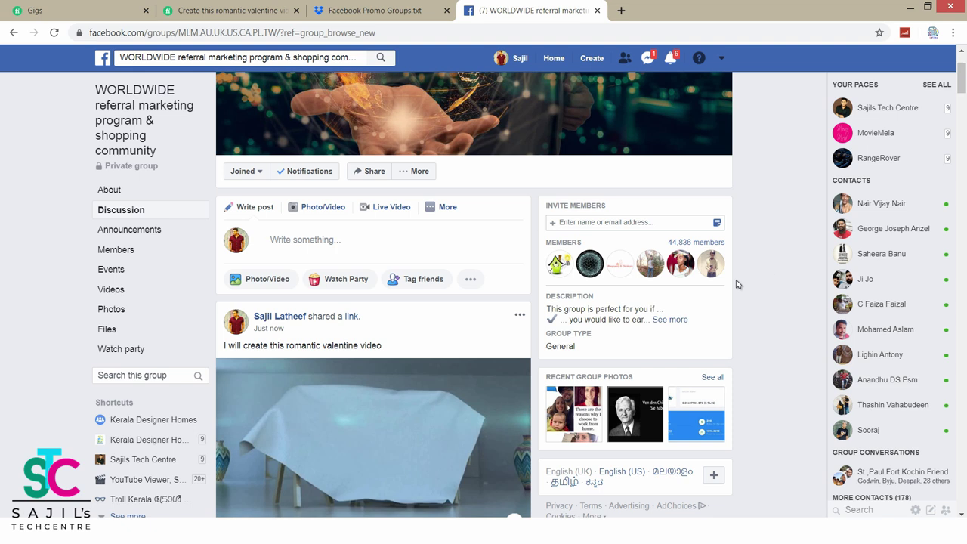
{"action": "scroll", "coordinate": [742, 280], "scroll_direction": "up", "scroll_amount": 2}
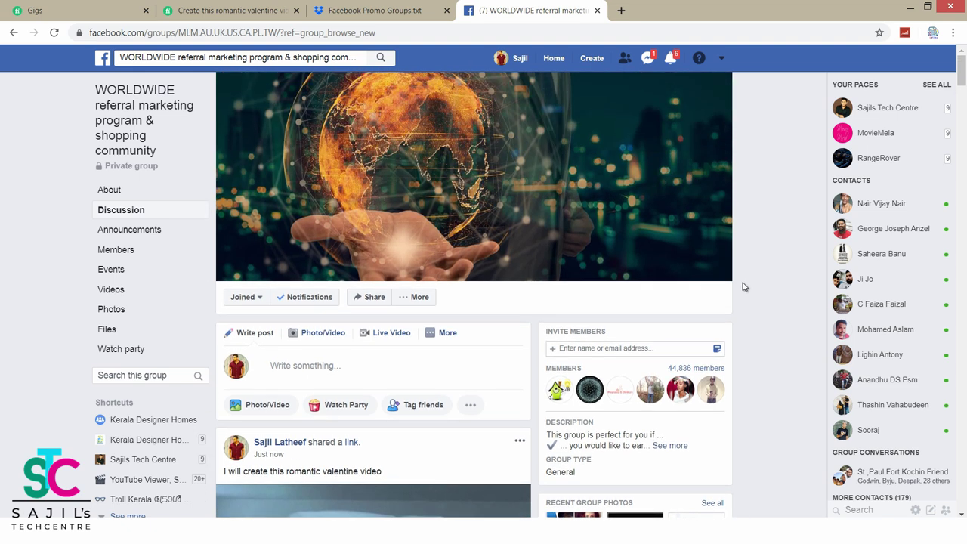
{"action": "scroll", "coordinate": [742, 290], "scroll_direction": "down", "scroll_amount": 1}
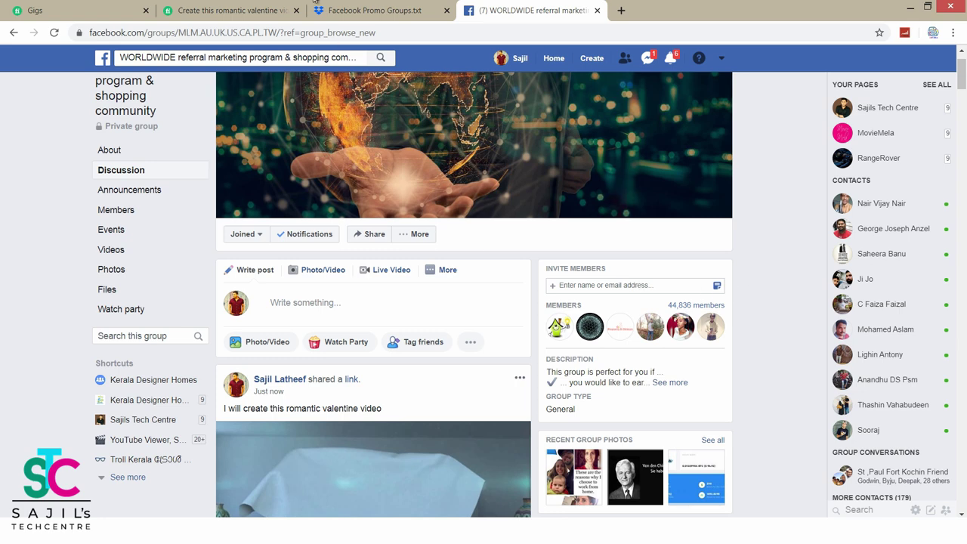
Step: Switch to the Fiverr page of the romantic valentine video gig and examine its gallery, description and seller section
{"action": "left_click", "coordinate": [227, 10]}
{"action": "mouse_move", "coordinate": [964, 226]}
{"action": "left_mouse_down"}
{"action": "mouse_move", "coordinate": [964, 175]}
{"action": "mouse_move", "coordinate": [957, 257]}
{"action": "mouse_move", "coordinate": [958, 243]}
{"action": "left_mouse_up"}
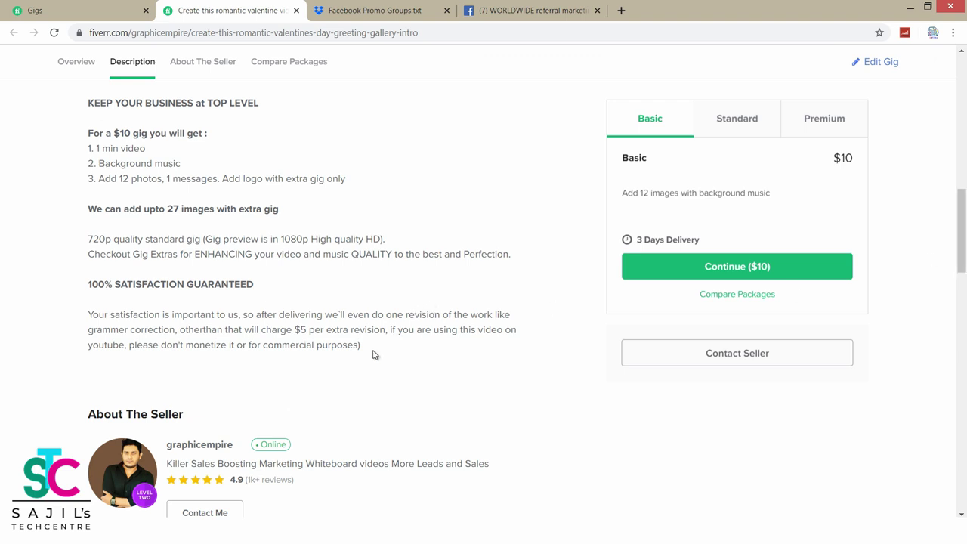
{"action": "scroll", "coordinate": [463, 336], "scroll_direction": "up", "scroll_amount": 4}
{"action": "scroll", "coordinate": [311, 295], "scroll_direction": "down", "scroll_amount": 5}
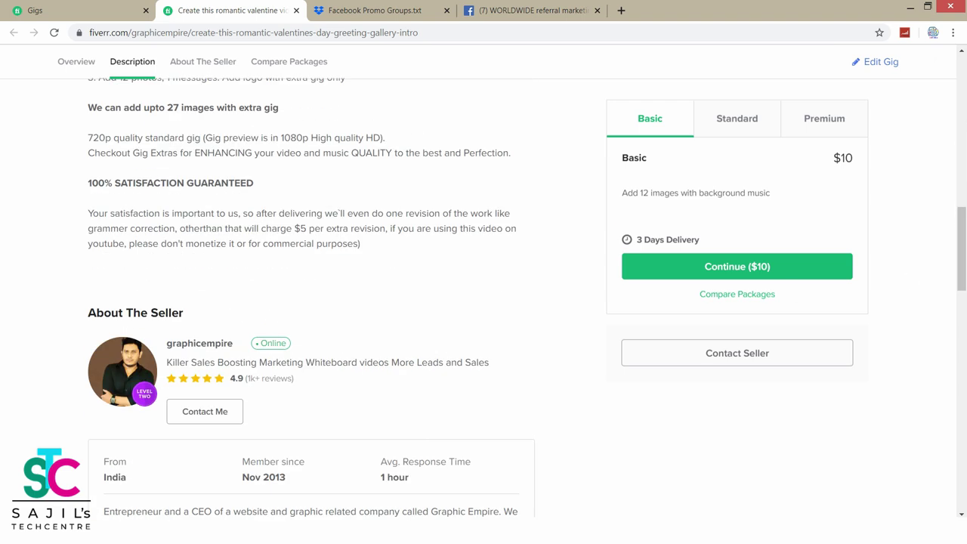
{"action": "left_click_drag", "start_coordinate": [963, 220], "coordinate": [963, 63]}
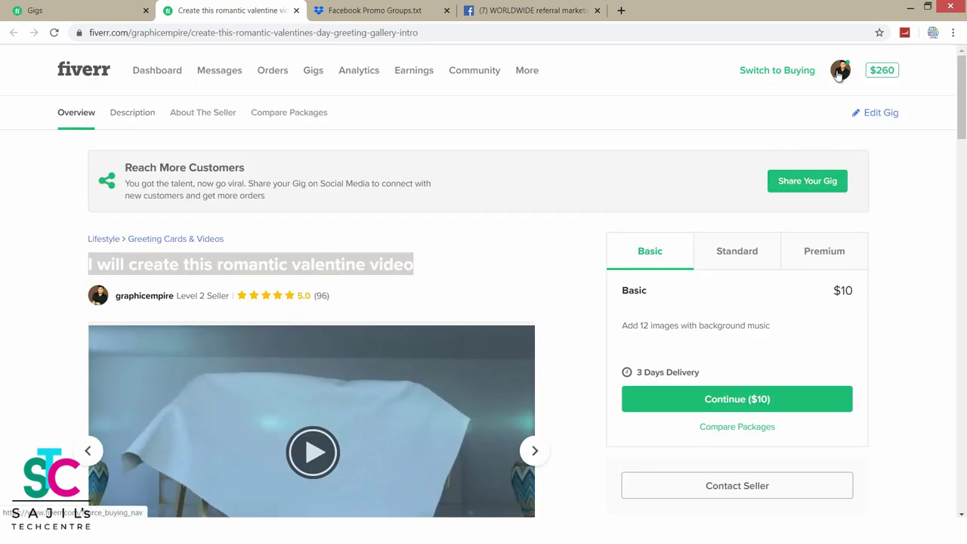
{"action": "left_click", "coordinate": [836, 75]}
{"action": "left_click", "coordinate": [732, 106]}
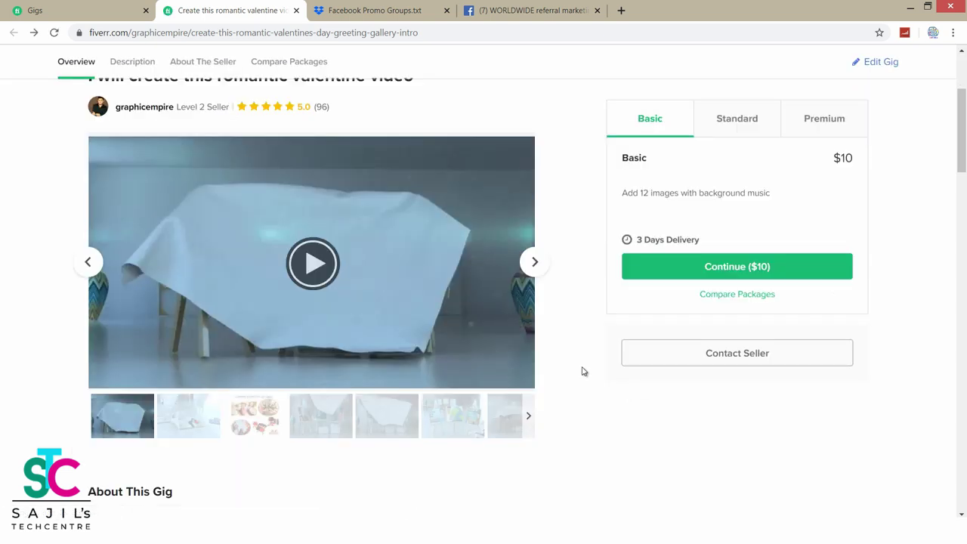
{"action": "left_click_drag", "start_coordinate": [964, 151], "coordinate": [964, 181]}
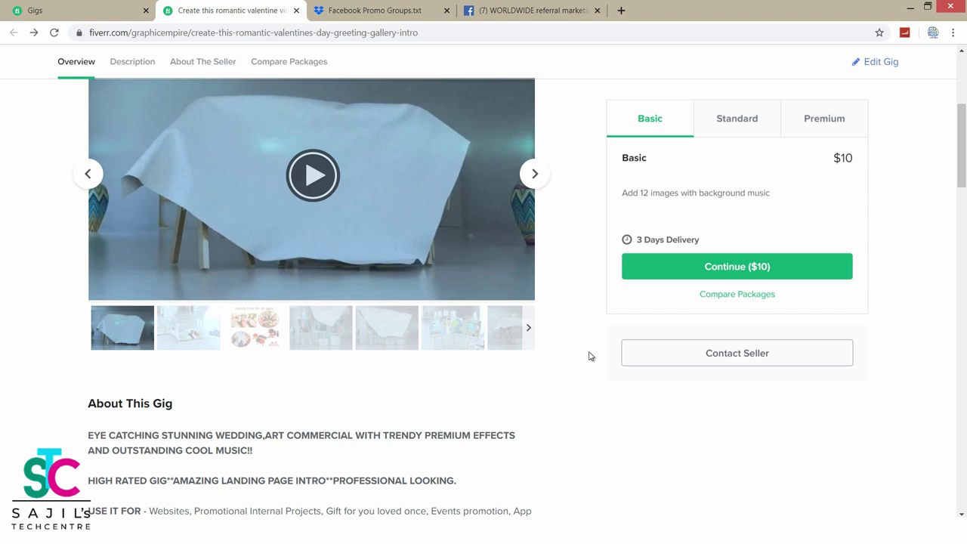
{"action": "left_click_drag", "start_coordinate": [964, 126], "coordinate": [965, 123]}
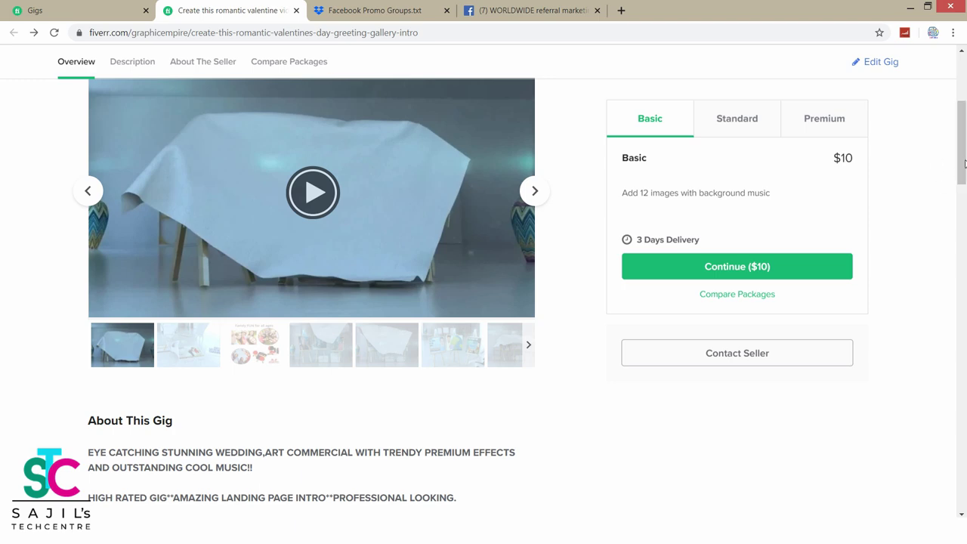
{"action": "mouse_move", "coordinate": [964, 162]}
{"action": "left_mouse_down"}
{"action": "mouse_move", "coordinate": [963, 204]}
{"action": "mouse_move", "coordinate": [963, 157]}
{"action": "left_mouse_up"}
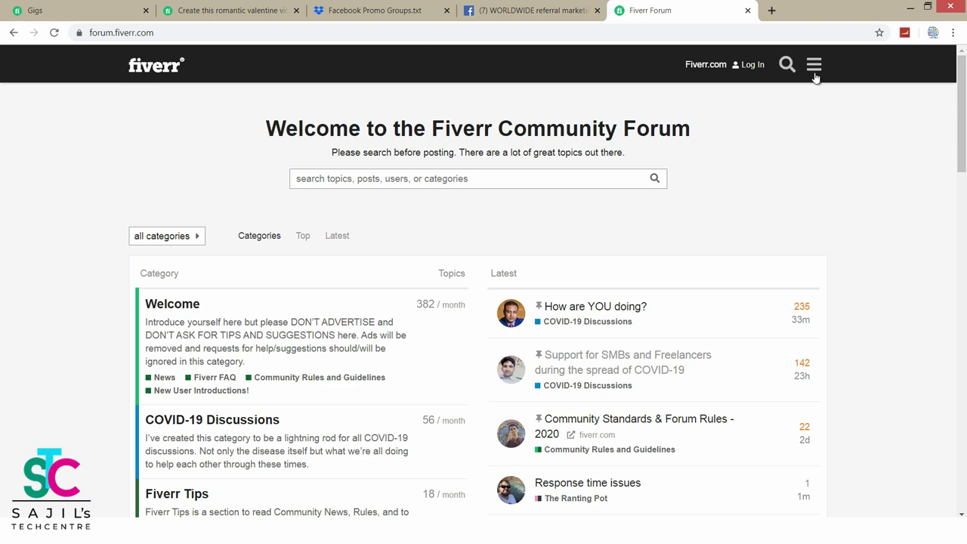
Step: Log in to the Fiverr Community Forum and look through its categories and latest topics
{"action": "left_click", "coordinate": [752, 70]}
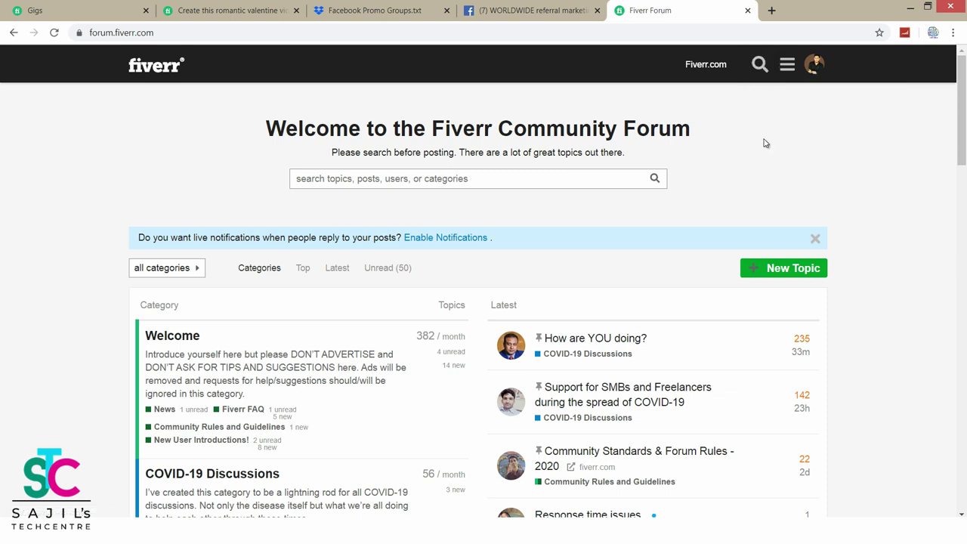
{"action": "left_click_drag", "start_coordinate": [964, 109], "coordinate": [964, 138]}
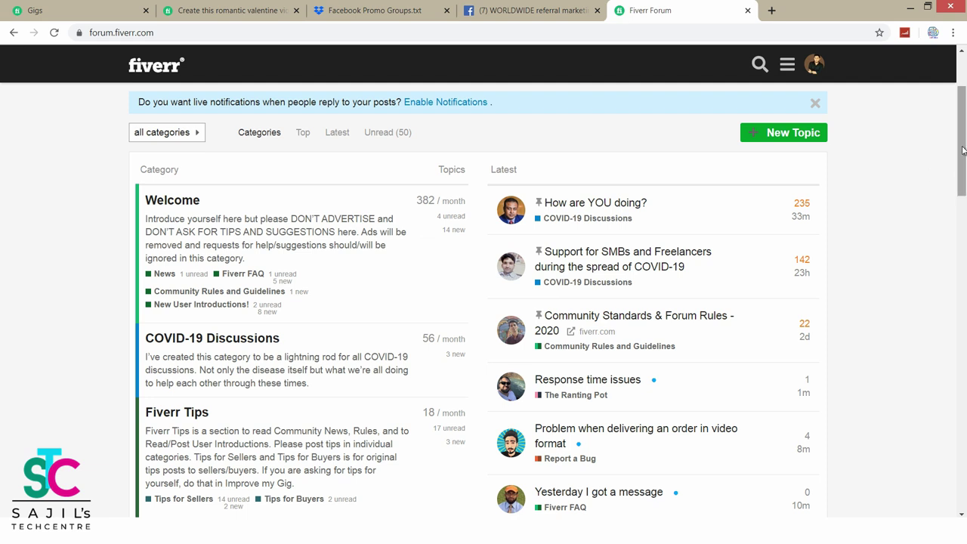
{"action": "left_click_drag", "start_coordinate": [959, 154], "coordinate": [959, 176]}
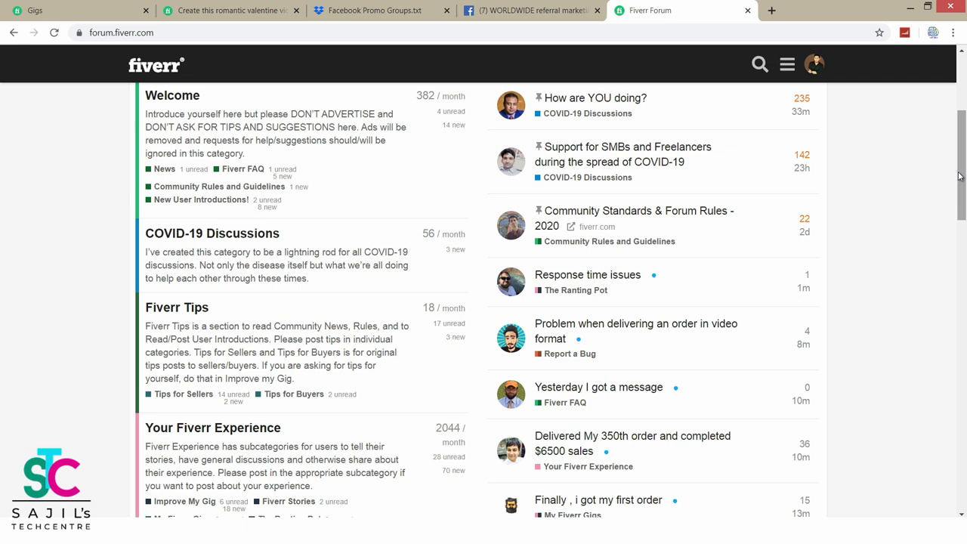
{"action": "left_click_drag", "start_coordinate": [959, 182], "coordinate": [959, 211]}
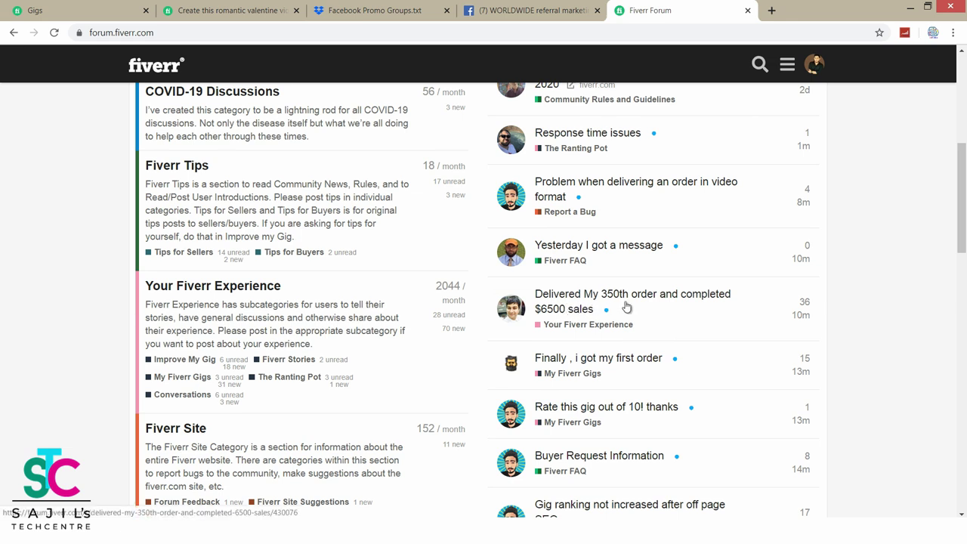
Step: Open the topic "Delivered My 350th order and completed $6500 sales", read through its replies and return to the original post
{"action": "left_click", "coordinate": [560, 300]}
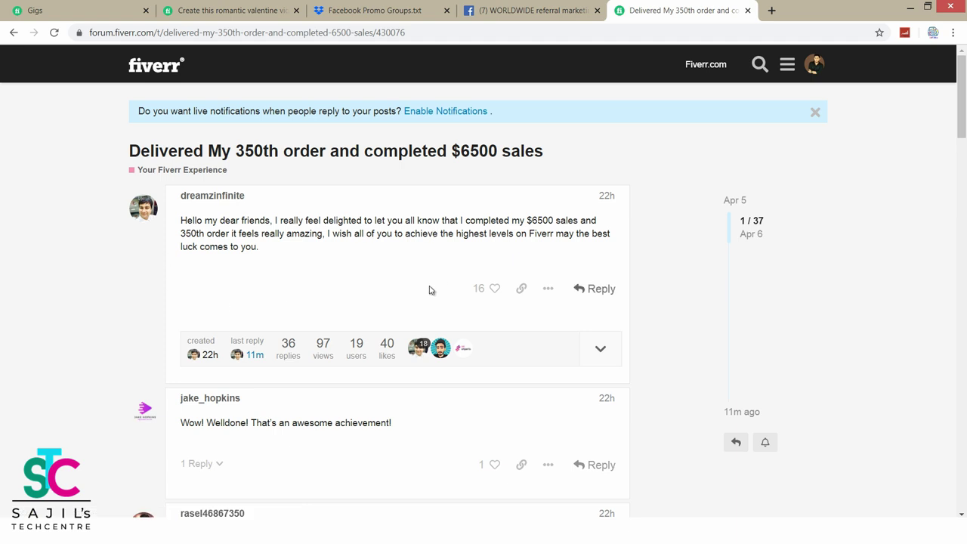
{"action": "scroll", "coordinate": [429, 290], "scroll_direction": "down", "scroll_amount": 5}
{"action": "scroll", "coordinate": [324, 292], "scroll_direction": "down", "scroll_amount": 4}
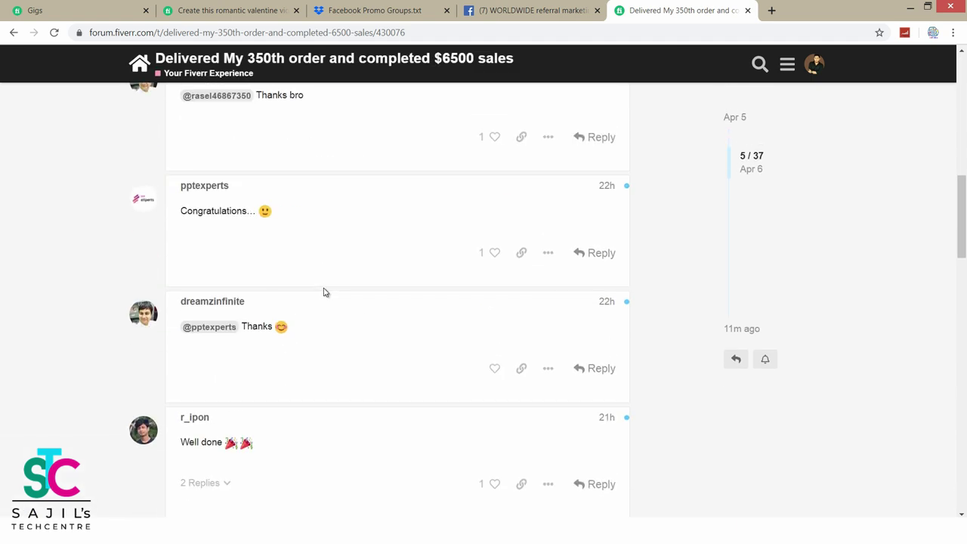
{"action": "scroll", "coordinate": [324, 291], "scroll_direction": "down", "scroll_amount": 10}
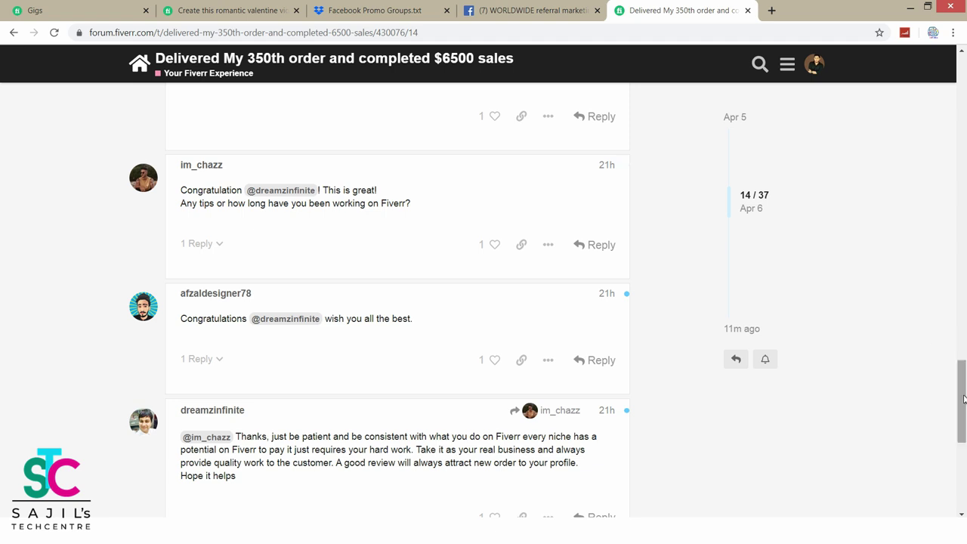
{"action": "scroll", "coordinate": [522, 386], "scroll_direction": "down", "scroll_amount": 7}
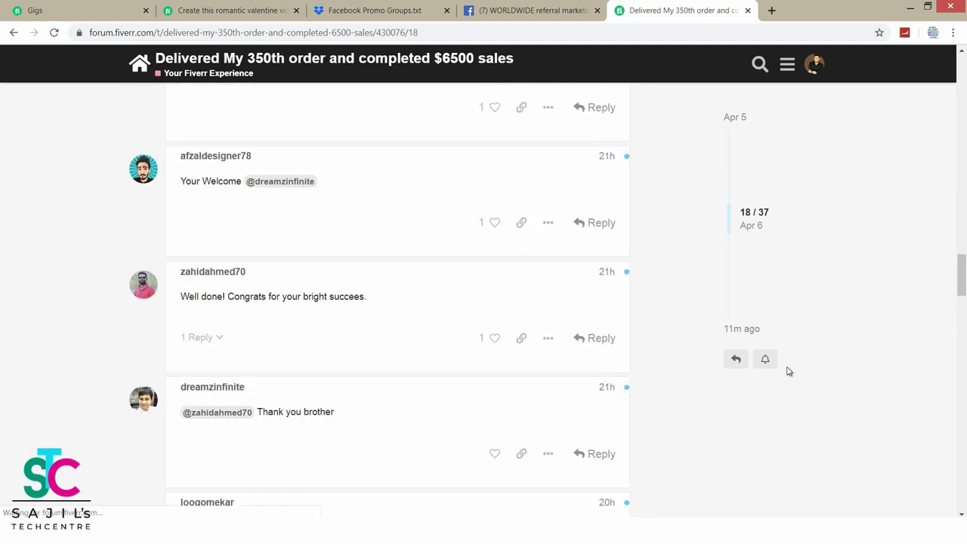
{"action": "key", "text": "Home"}
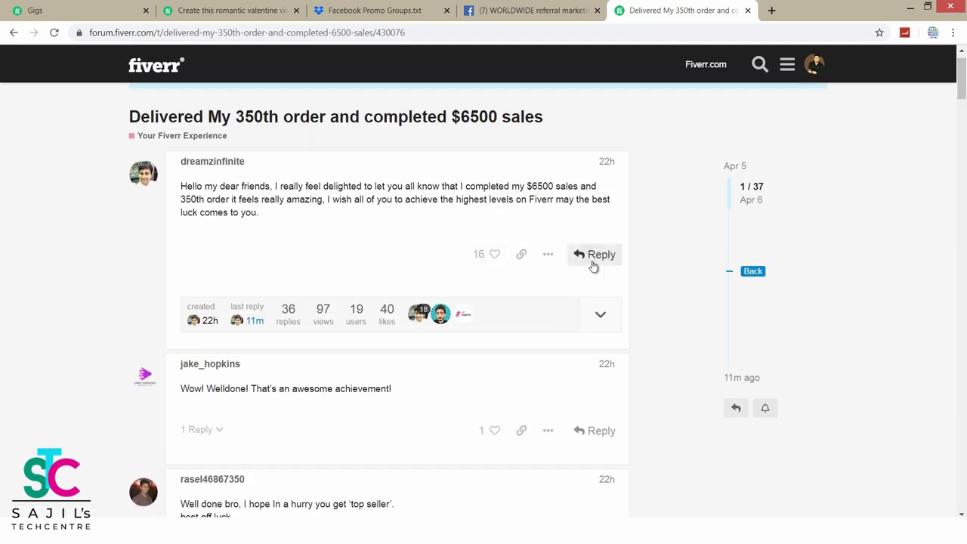
Step: Post the reply "Congrats, well done brother........" to the 350th order topic and like its original post
{"action": "left_click", "coordinate": [594, 257]}
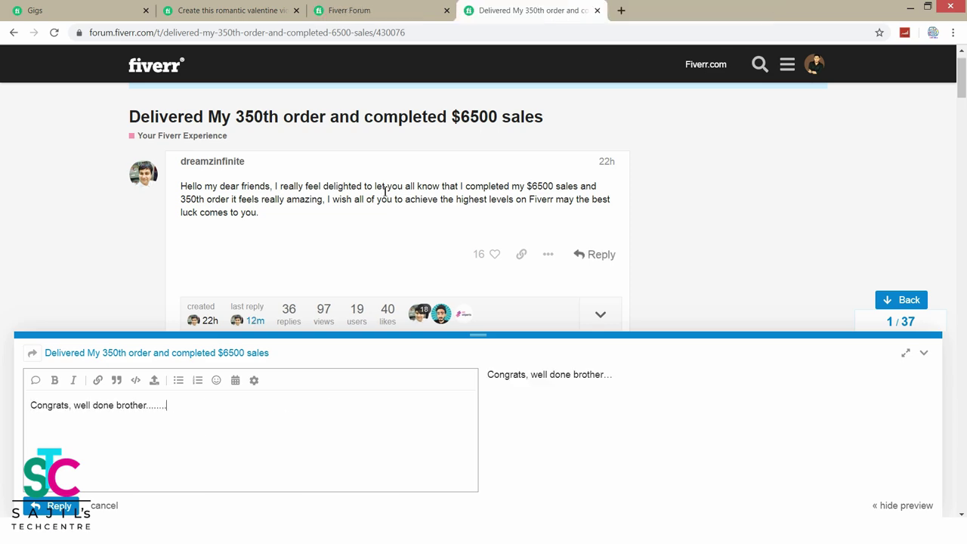
{"action": "left_click", "coordinate": [69, 504]}
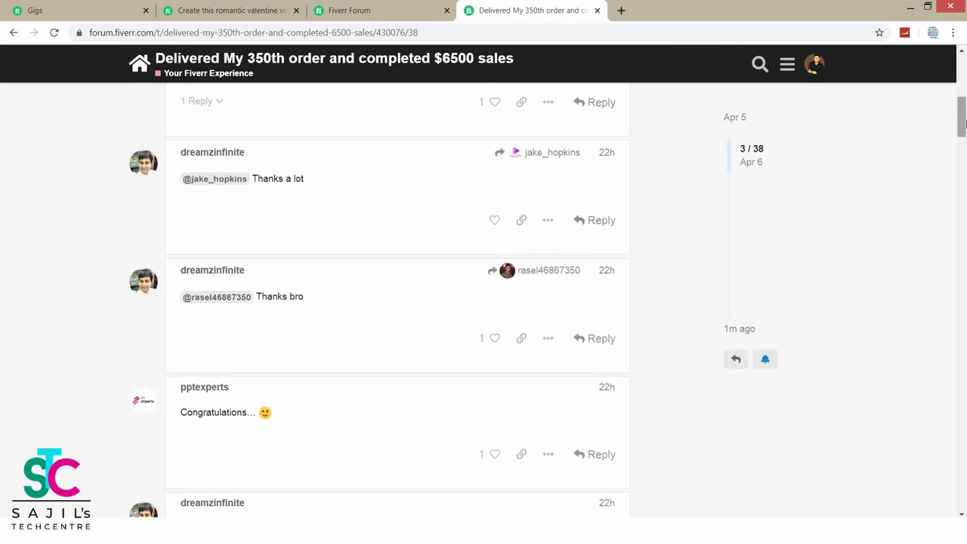
{"action": "left_click", "coordinate": [494, 249]}
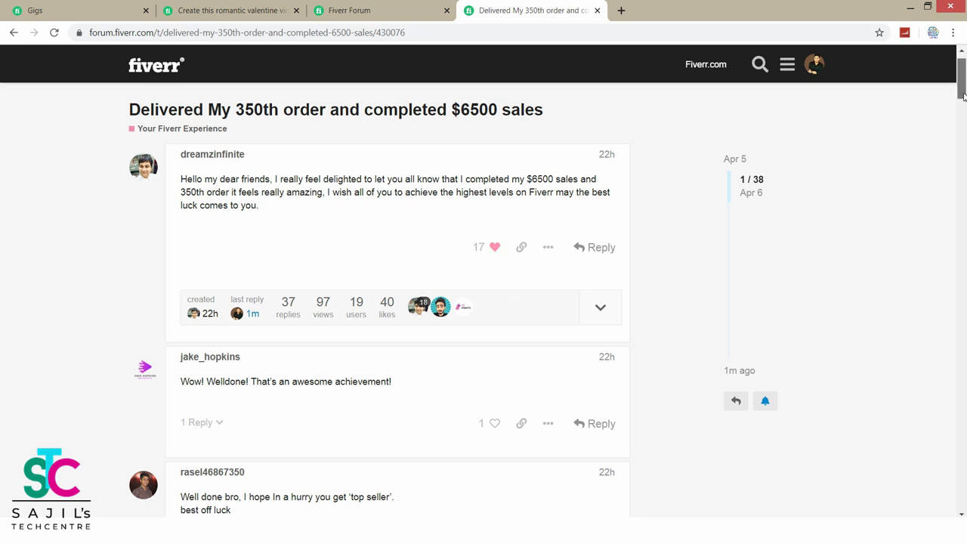
Step: Return to the forum's main page and check the replied topic's place among the latest topics
{"action": "left_click_drag", "start_coordinate": [963, 94], "coordinate": [963, 101]}
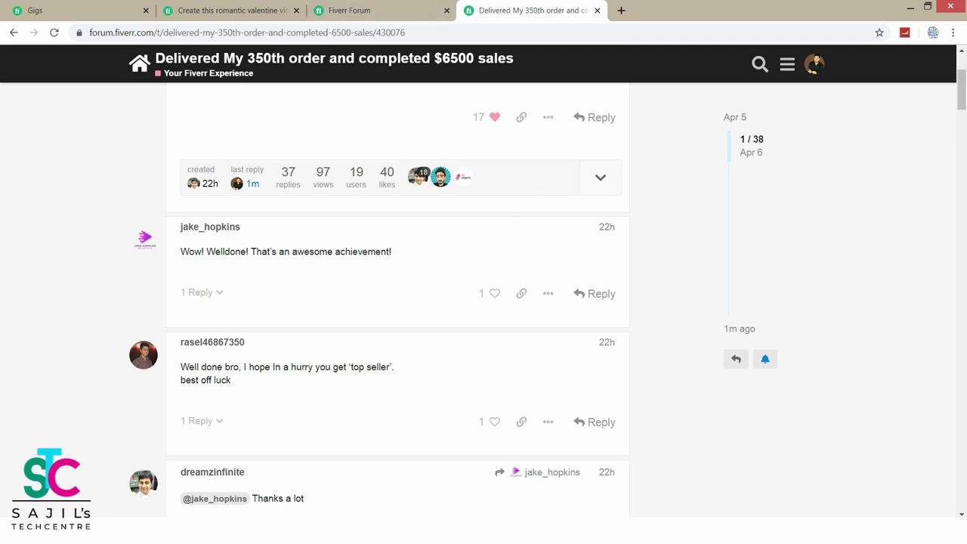
{"action": "left_click_drag", "start_coordinate": [962, 103], "coordinate": [963, 95]}
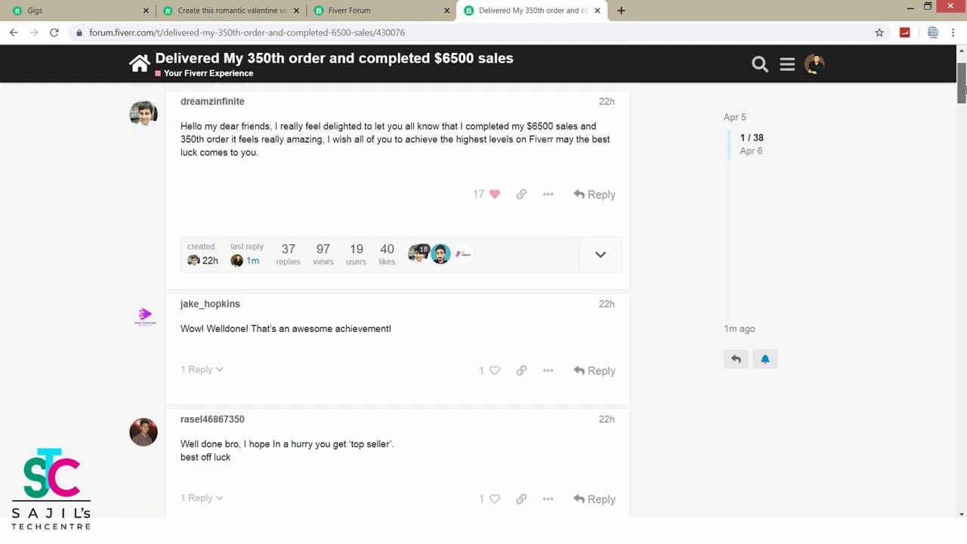
{"action": "left_click", "coordinate": [361, 10]}
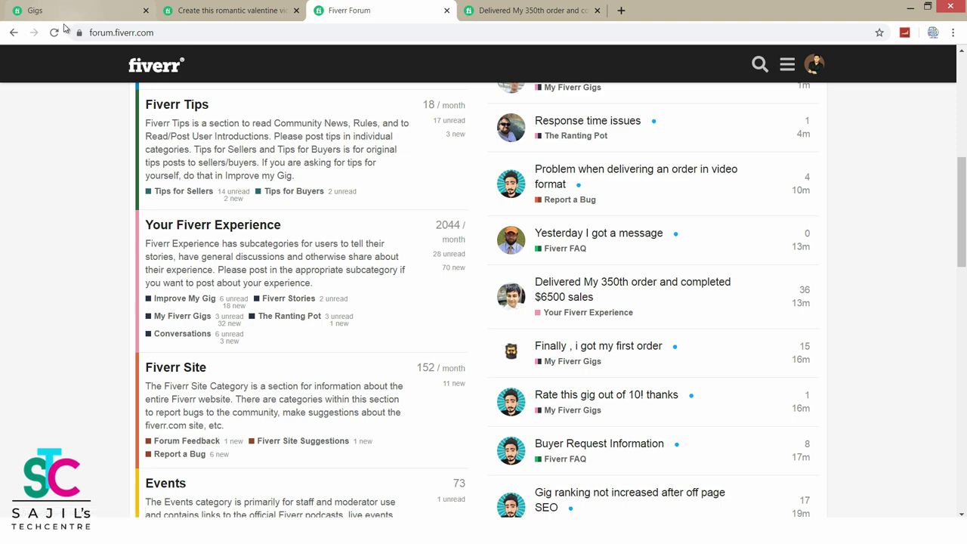
{"action": "scroll", "coordinate": [586, 279], "scroll_direction": "up", "scroll_amount": 3}
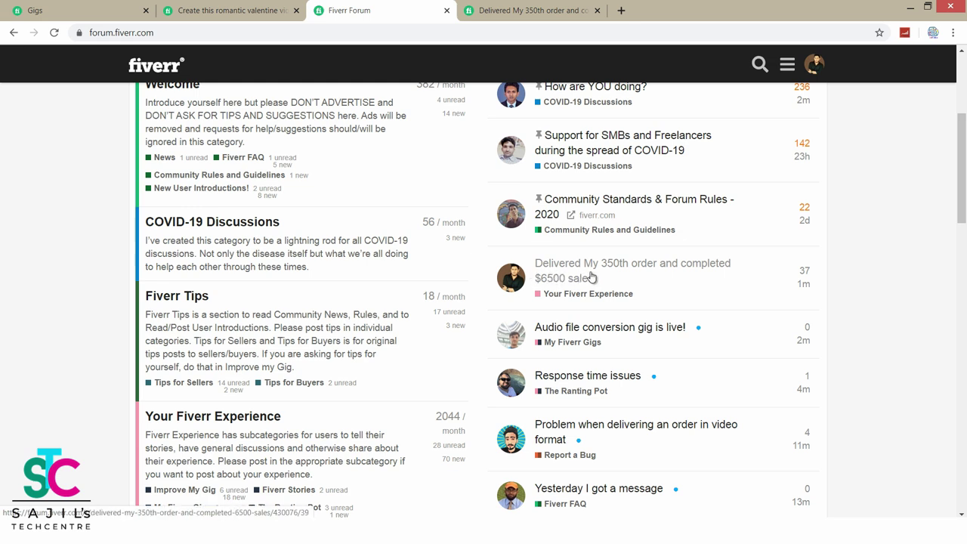
Step: Go back to the 350th order topic, view a first-time poster's profile card among the replies, and return to the latest topics list
{"action": "left_click", "coordinate": [568, 9]}
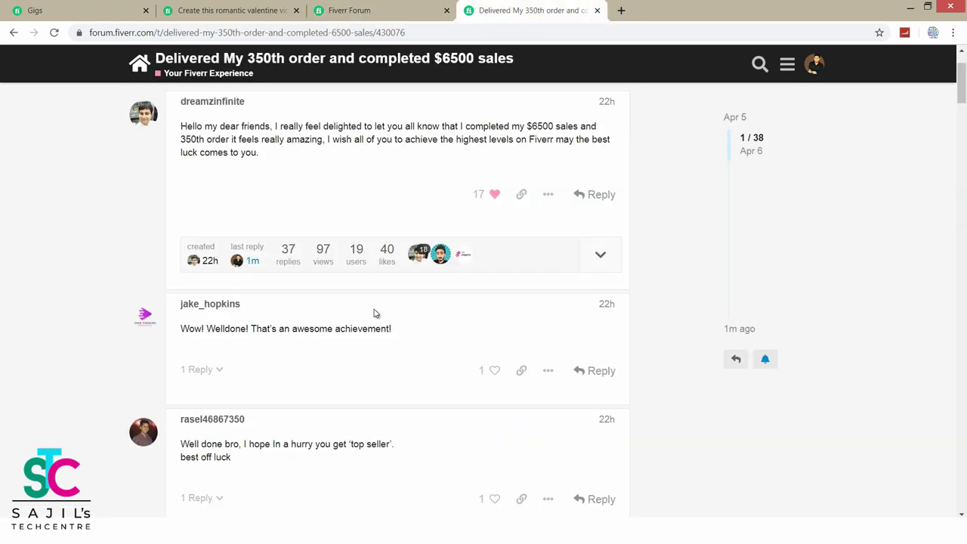
{"action": "scroll", "coordinate": [375, 311], "scroll_direction": "down", "scroll_amount": 3}
{"action": "left_click_drag", "start_coordinate": [962, 117], "coordinate": [962, 332]}
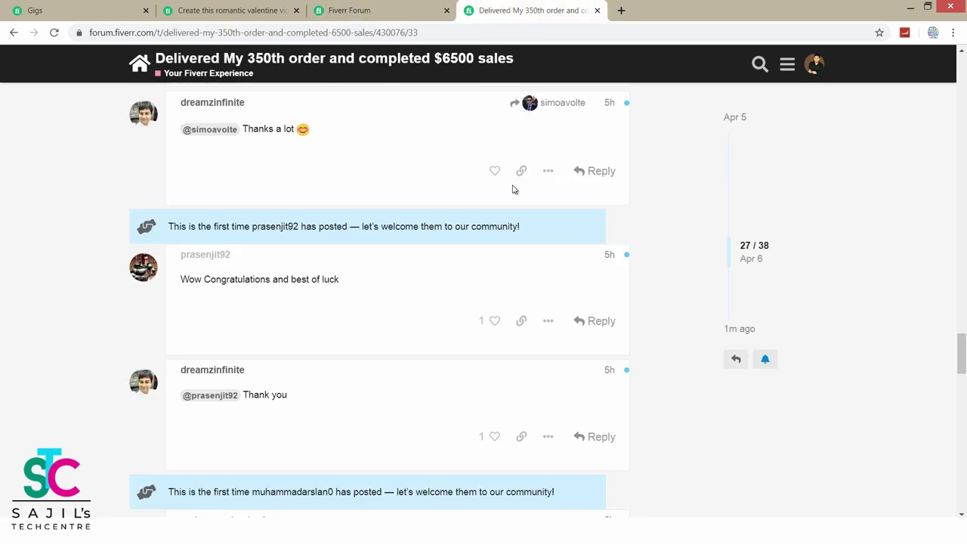
{"action": "left_click", "coordinate": [142, 272]}
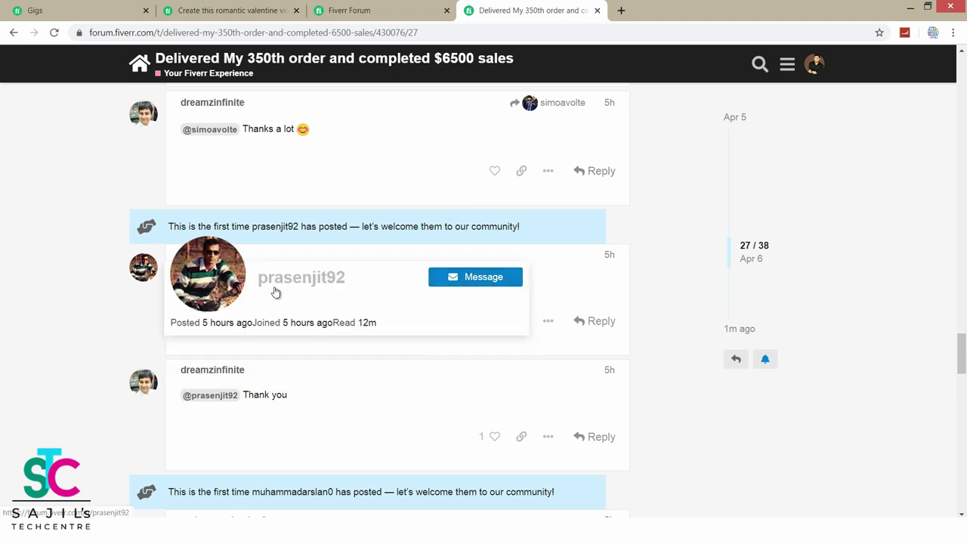
{"action": "mouse_move", "coordinate": [961, 355]}
{"action": "left_mouse_down"}
{"action": "mouse_move", "coordinate": [962, 431]}
{"action": "mouse_move", "coordinate": [961, 336]}
{"action": "left_mouse_up"}
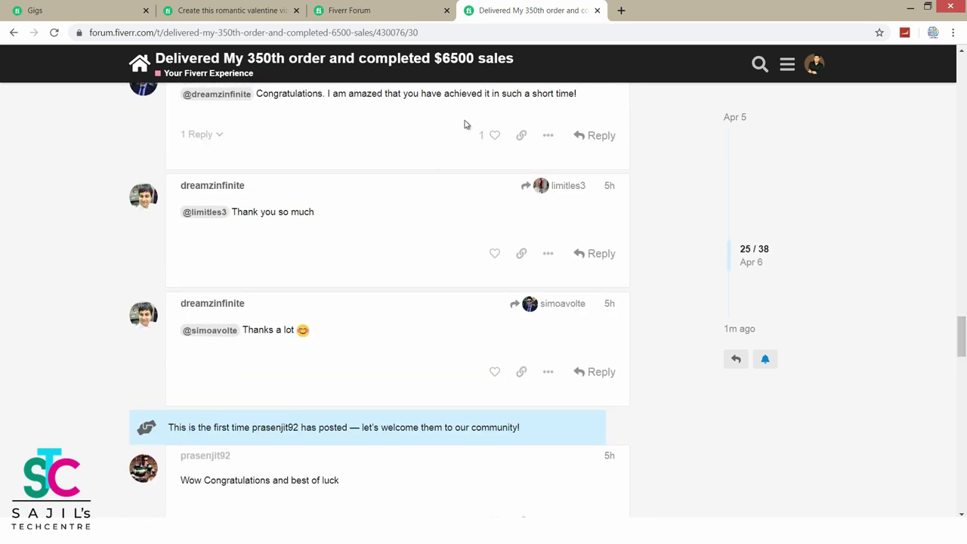
{"action": "left_click", "coordinate": [376, 11]}
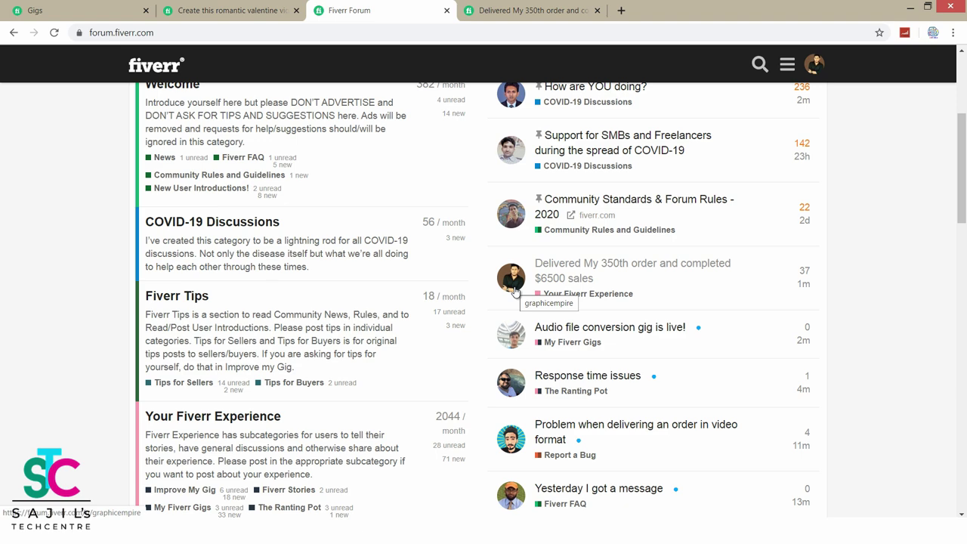
Step: Look through the forum's category list and latest topics around the 350th order topic
{"action": "left_click_drag", "start_coordinate": [962, 207], "coordinate": [962, 182]}
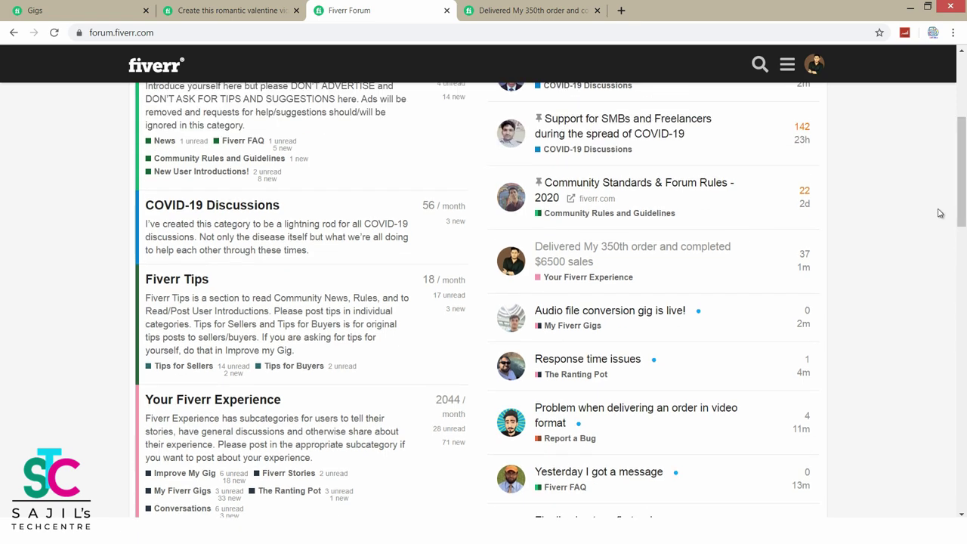
{"action": "scroll", "coordinate": [939, 214], "scroll_direction": "up", "scroll_amount": 2}
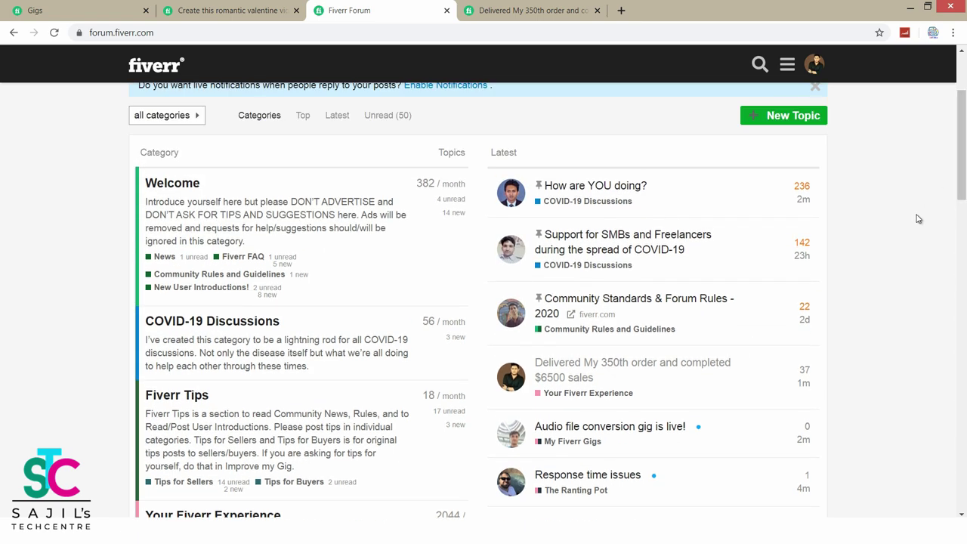
{"action": "left_click_drag", "start_coordinate": [964, 141], "coordinate": [964, 149]}
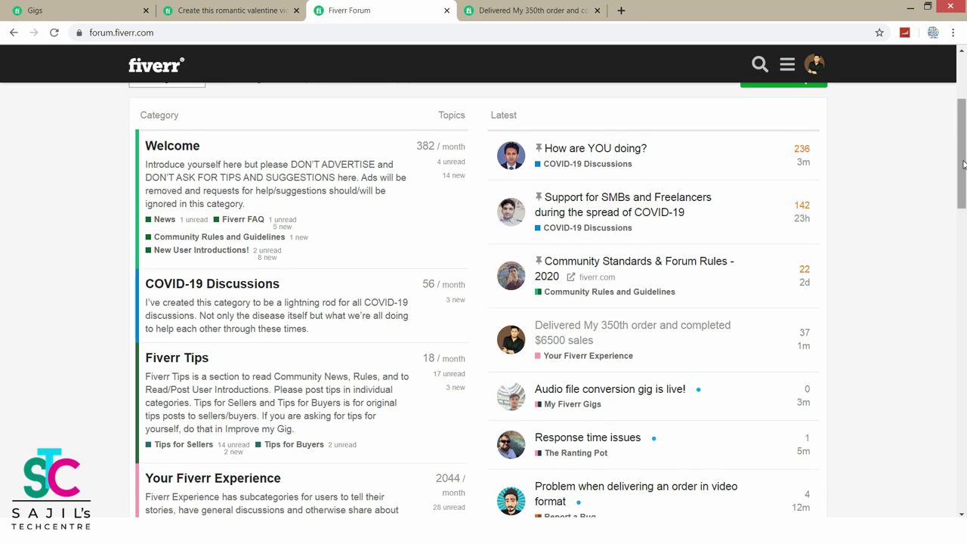
{"action": "left_click_drag", "start_coordinate": [964, 166], "coordinate": [963, 176]}
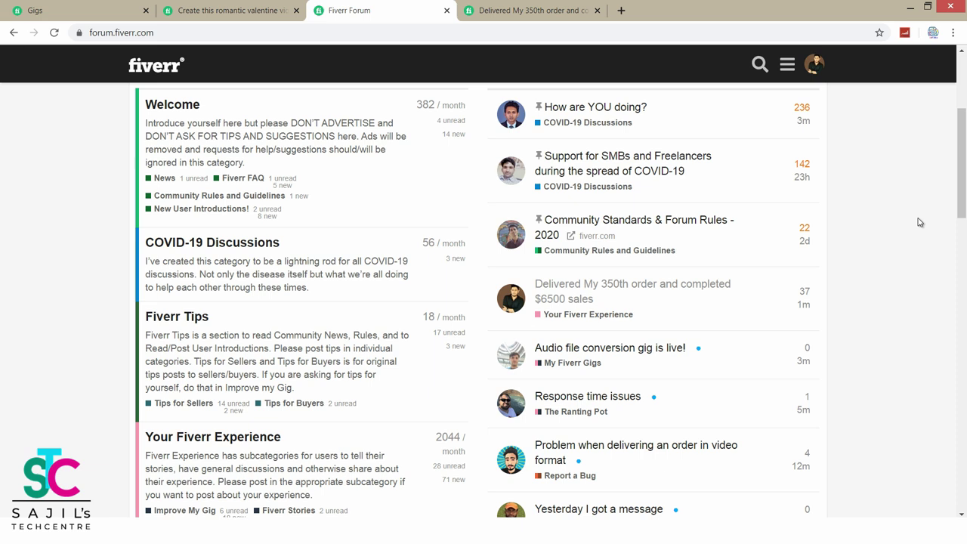
{"action": "left_click_drag", "start_coordinate": [964, 195], "coordinate": [964, 200]}
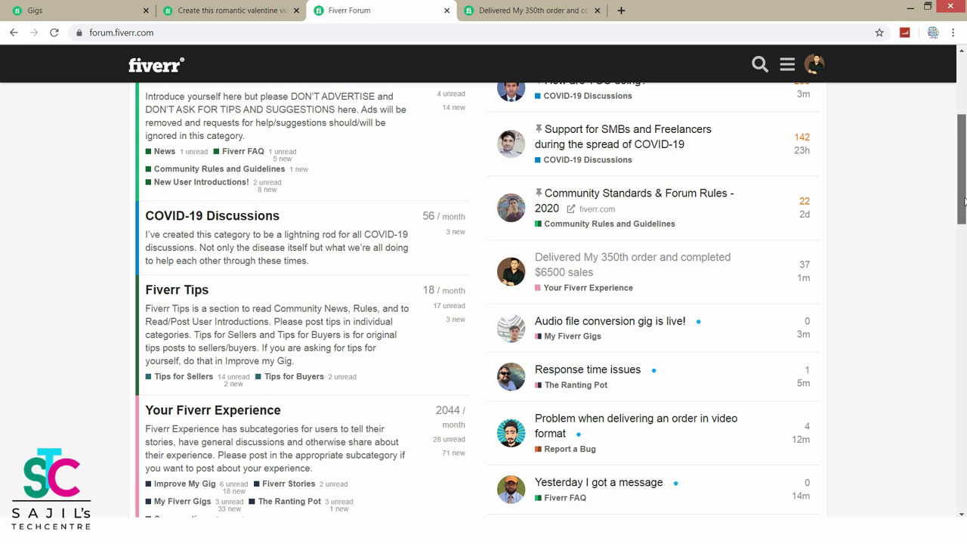
{"action": "left_click_drag", "start_coordinate": [963, 202], "coordinate": [964, 204]}
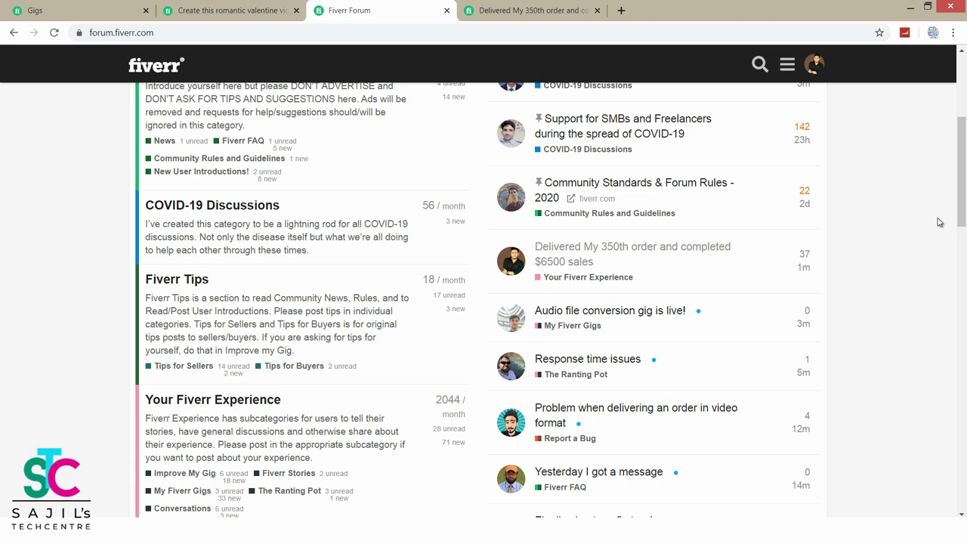
{"action": "left_click_drag", "start_coordinate": [962, 218], "coordinate": [964, 198]}
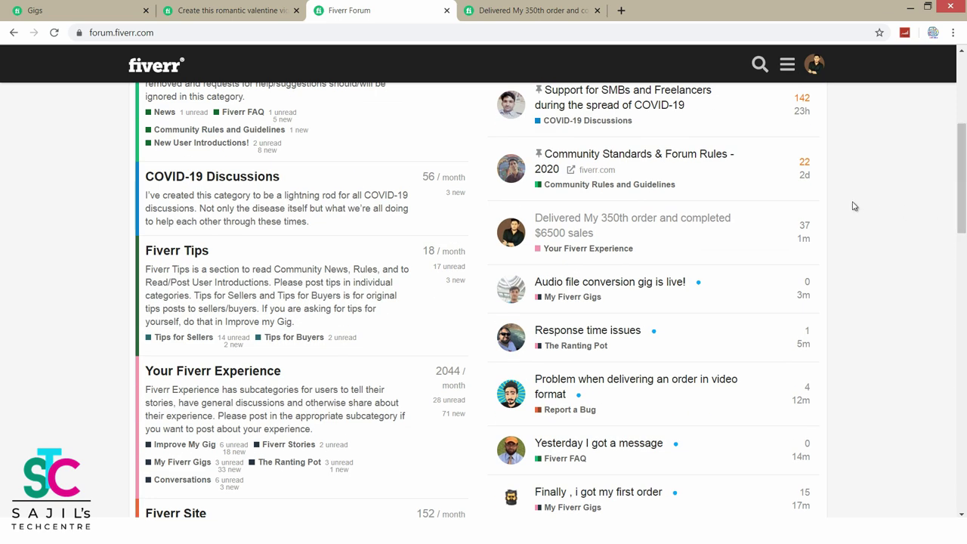
Step: Open the activity page of the own forum profile and review the past replies from the newest to those of August 2019
{"action": "scroll", "coordinate": [853, 207], "scroll_direction": "up", "scroll_amount": 3}
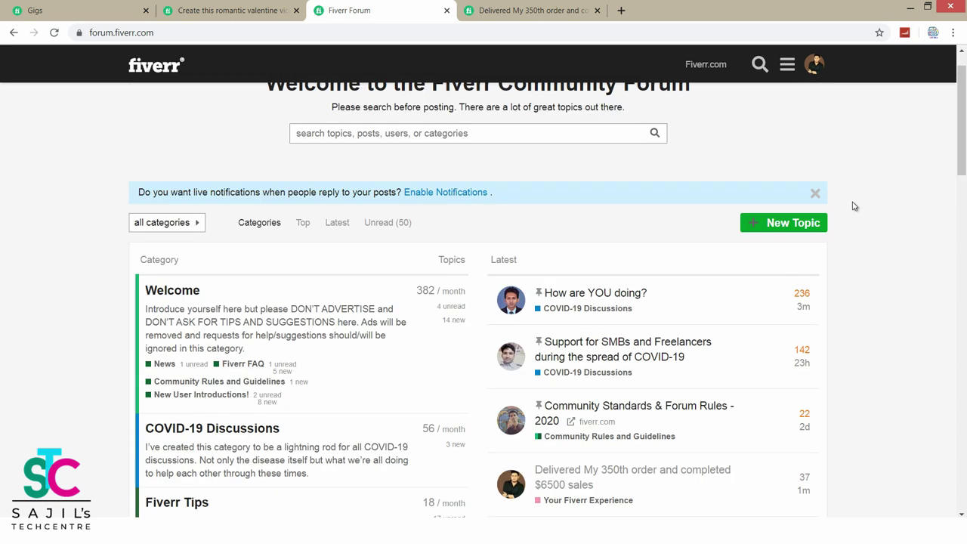
{"action": "left_click", "coordinate": [814, 67]}
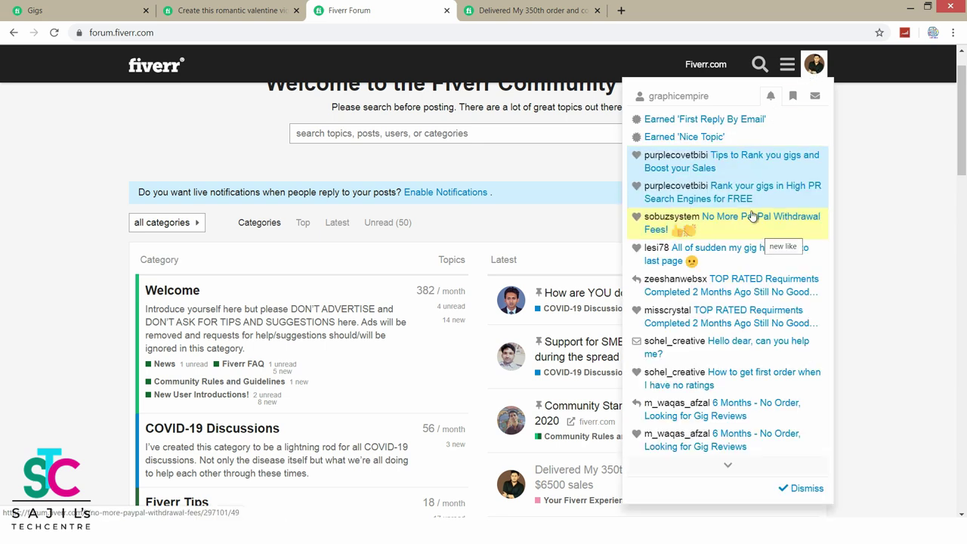
{"action": "left_click", "coordinate": [672, 96]}
{"action": "left_click", "coordinate": [660, 141]}
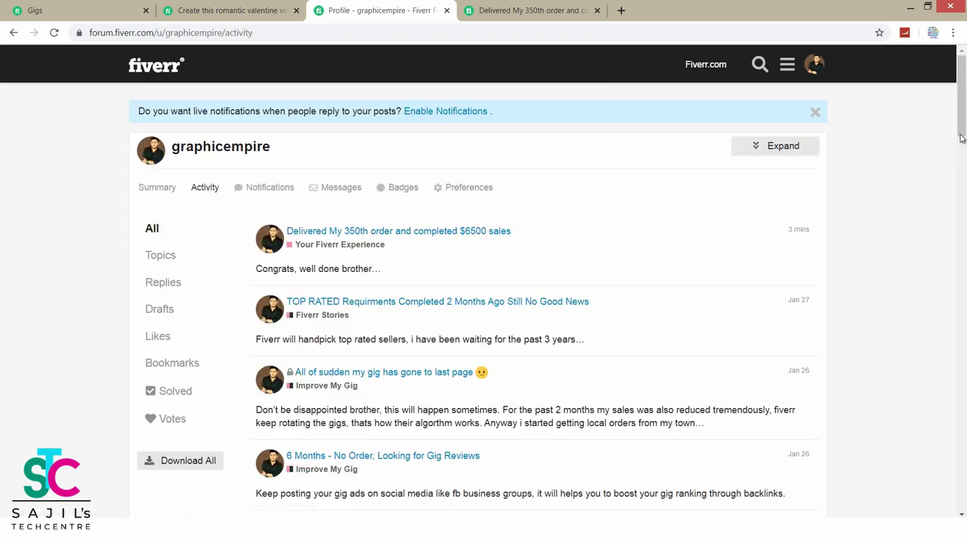
{"action": "scroll", "coordinate": [384, 234], "scroll_direction": "down", "scroll_amount": 1}
{"action": "left_click_drag", "start_coordinate": [385, 205], "coordinate": [259, 212]}
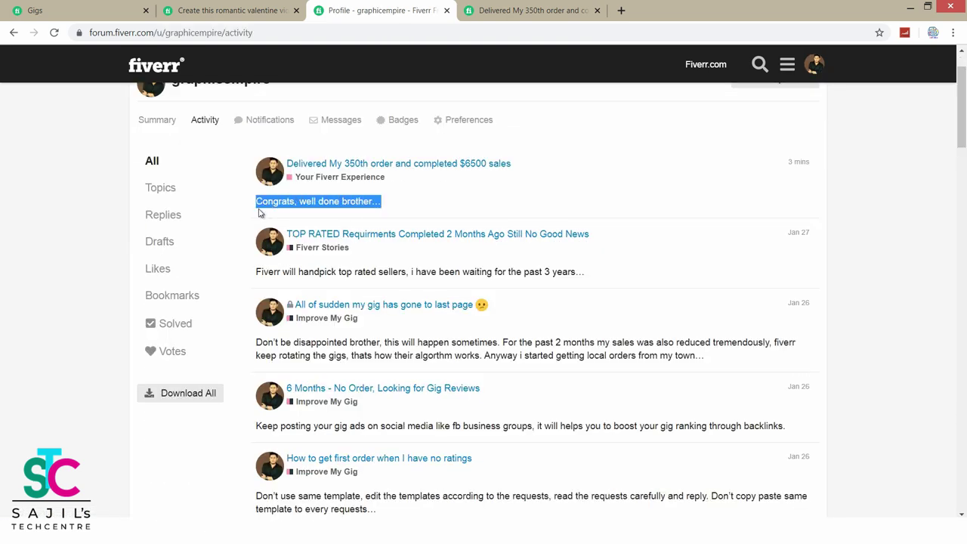
{"action": "scroll", "coordinate": [342, 196], "scroll_direction": "down", "scroll_amount": 4}
{"action": "scroll", "coordinate": [416, 240], "scroll_direction": "down", "scroll_amount": 2}
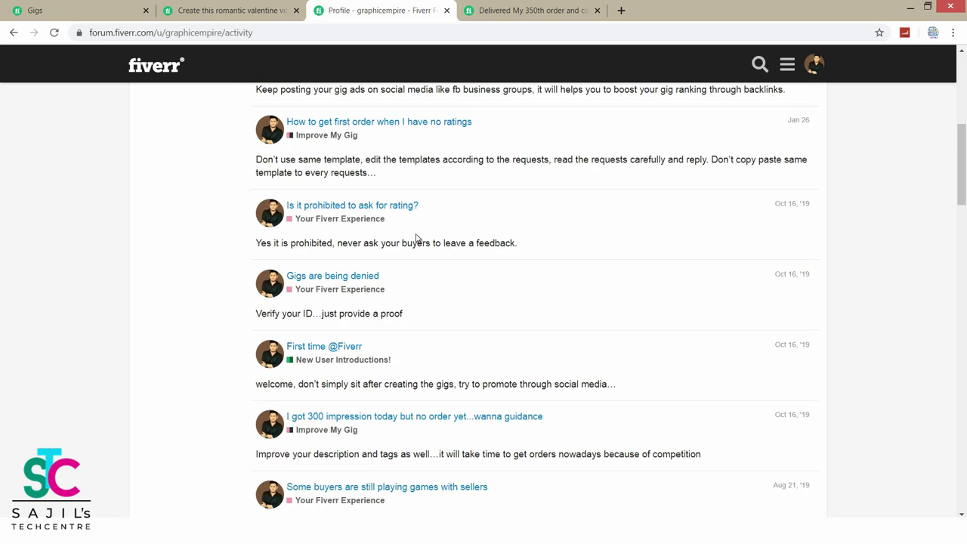
{"action": "scroll", "coordinate": [332, 321], "scroll_direction": "down", "scroll_amount": 1}
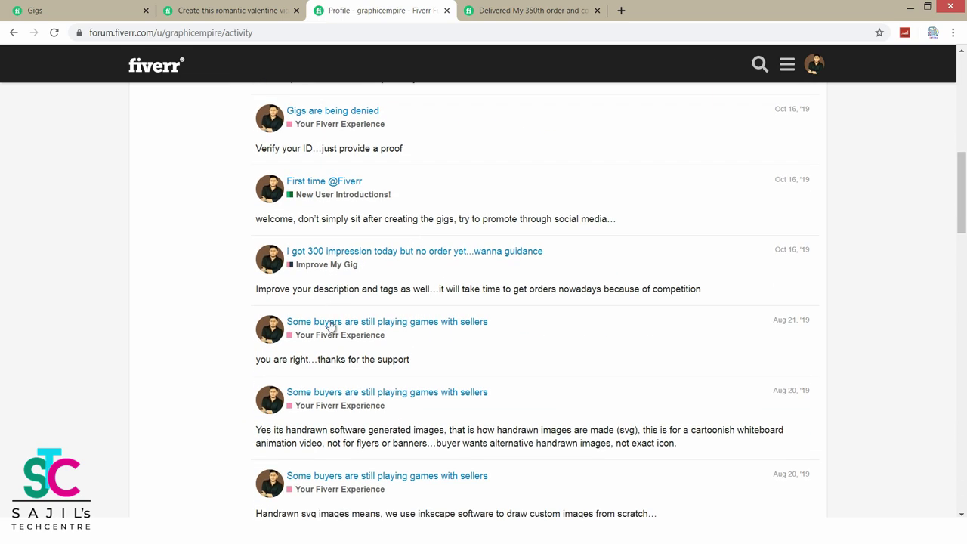
{"action": "scroll", "coordinate": [399, 314], "scroll_direction": "down", "scroll_amount": 2}
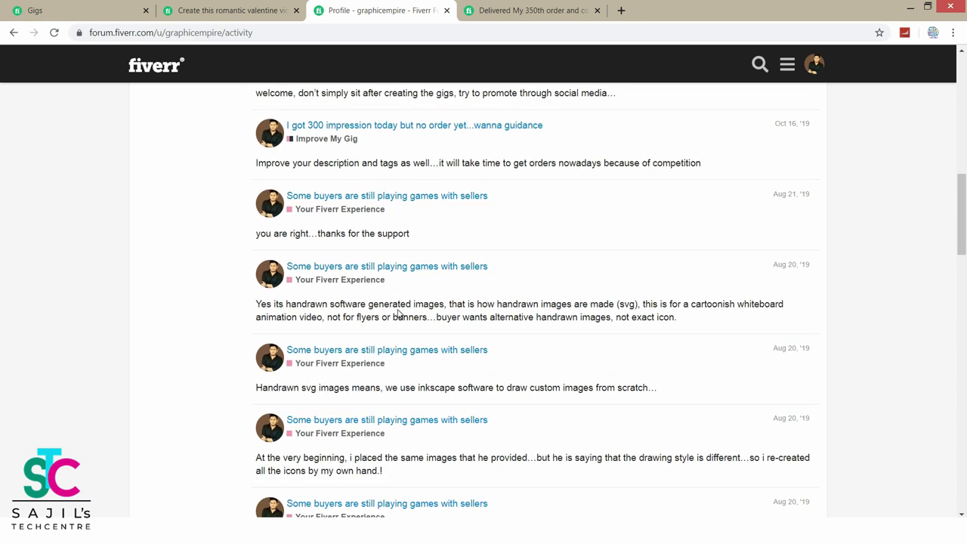
Step: List the profile's own topics and open the one about joining Fiverr 5 years ago in a separate browser tab
{"action": "key", "text": "alt+Left"}
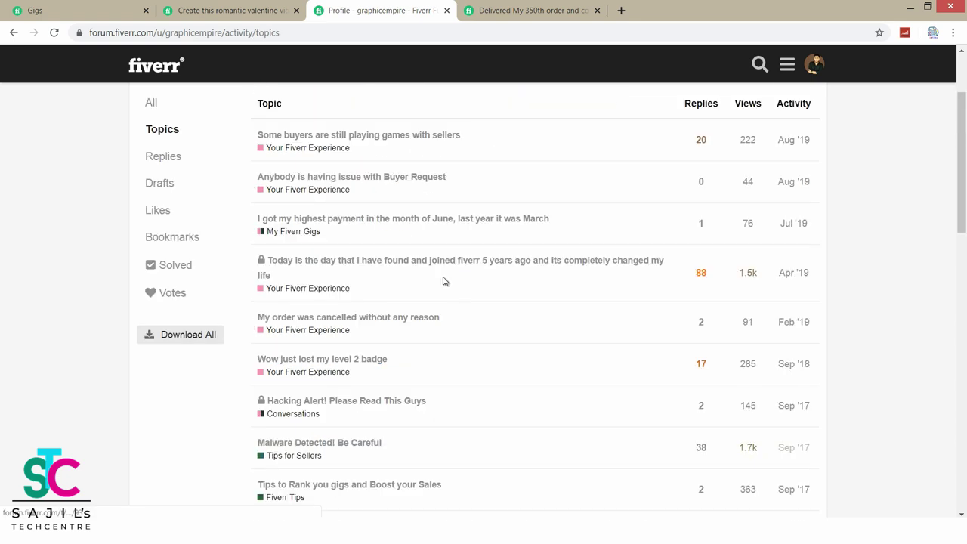
{"action": "right_click", "coordinate": [353, 266]}
{"action": "left_click", "coordinate": [393, 271]}
{"action": "left_click", "coordinate": [533, 10]}
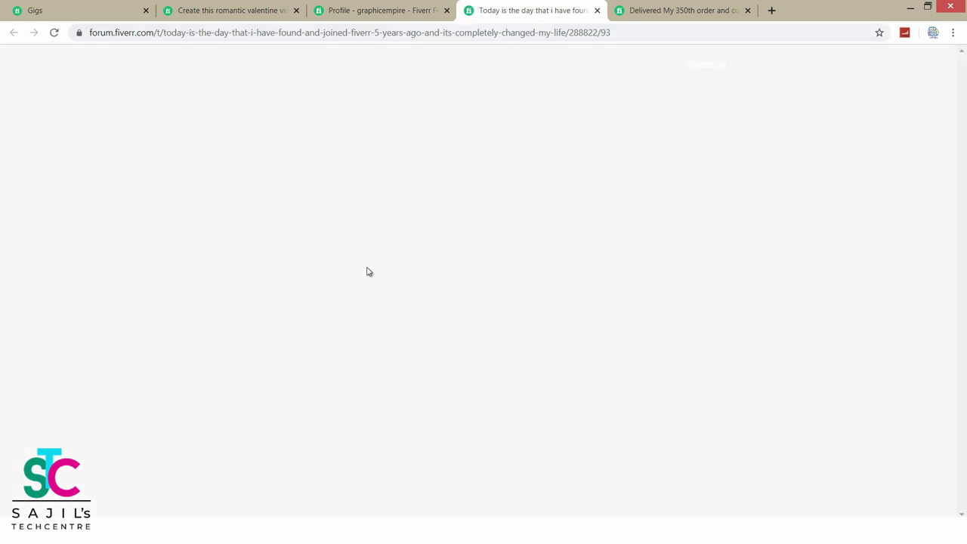
Step: Go back through the congratulation replies of the 5-years-ago topic to its original post
{"action": "scroll", "coordinate": [964, 404], "scroll_direction": "up", "scroll_amount": 3}
{"action": "left_click_drag", "start_coordinate": [964, 404], "coordinate": [964, 83]}
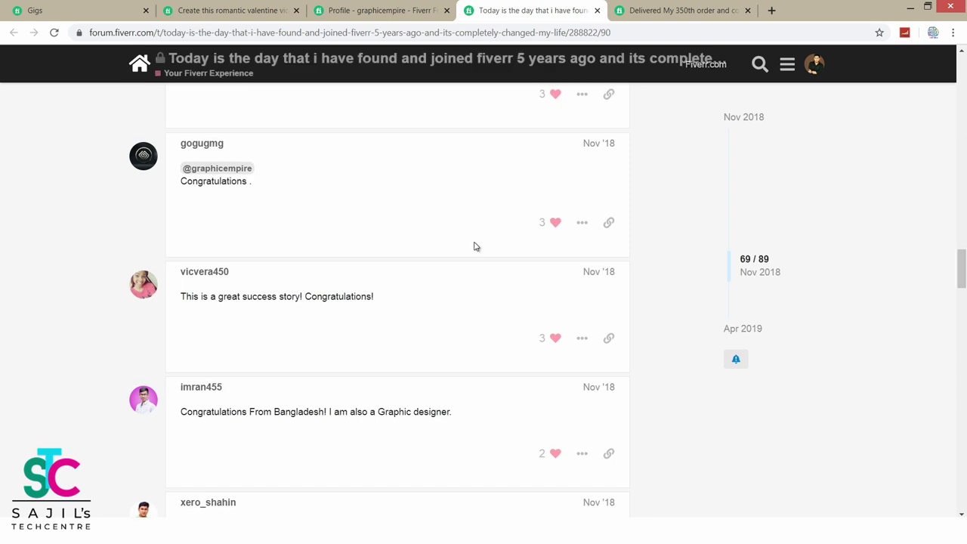
{"action": "scroll", "coordinate": [427, 365], "scroll_direction": "up", "scroll_amount": 5}
{"action": "left_click_drag", "start_coordinate": [961, 238], "coordinate": [961, 68]}
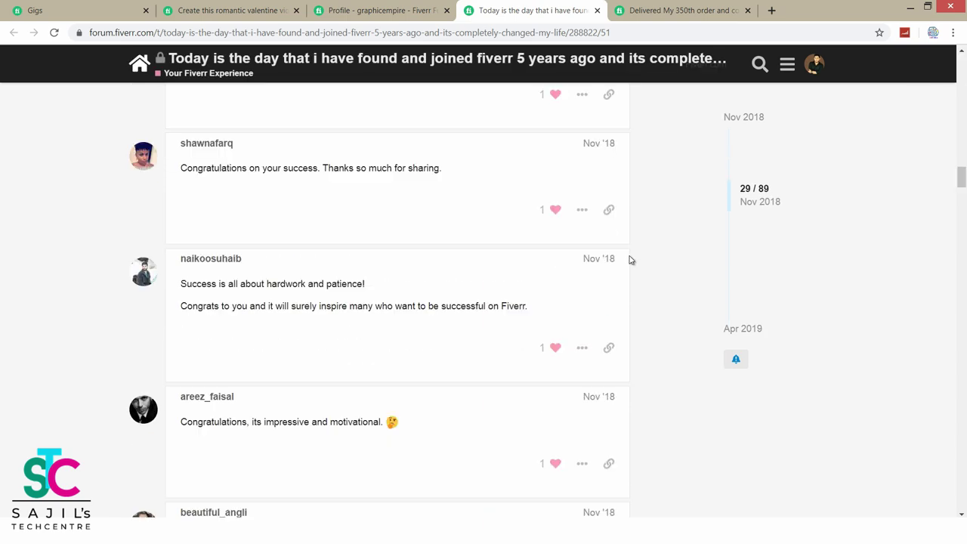
{"action": "scroll", "coordinate": [632, 274], "scroll_direction": "up", "scroll_amount": 8}
{"action": "scroll", "coordinate": [962, 142], "scroll_direction": "up", "scroll_amount": 15}
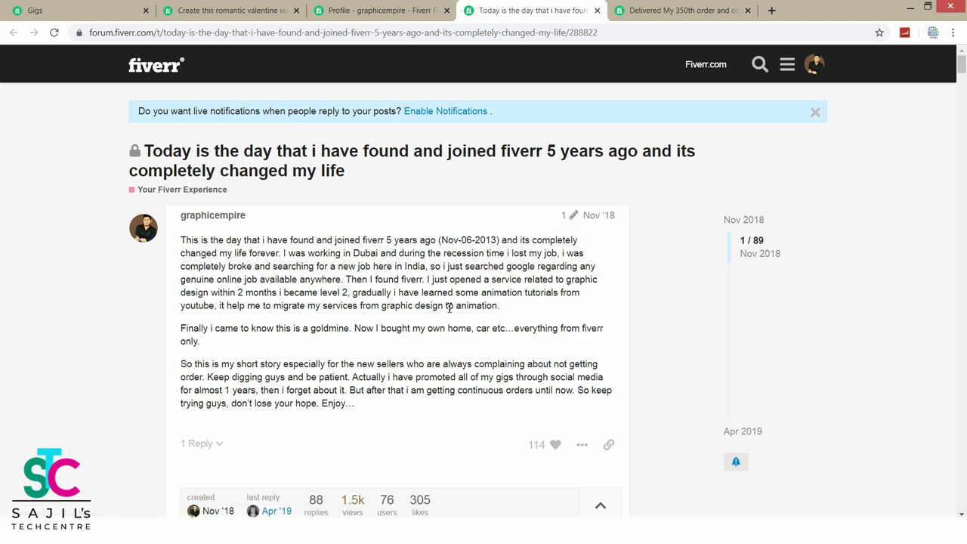
Step: Examine the replies, views, users and likes summary below the original post
{"action": "scroll", "coordinate": [449, 308], "scroll_direction": "down", "scroll_amount": 3}
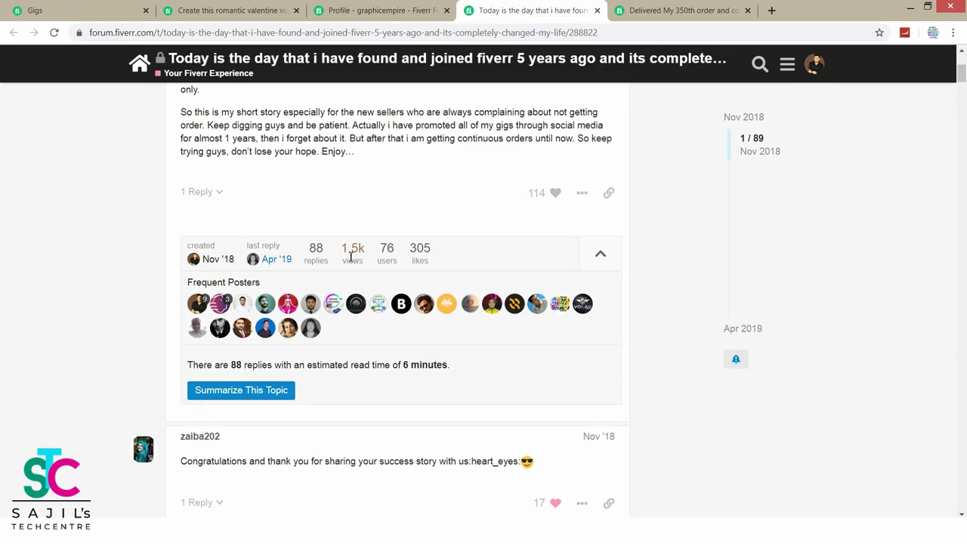
{"action": "left_click_drag", "start_coordinate": [446, 264], "coordinate": [190, 261]}
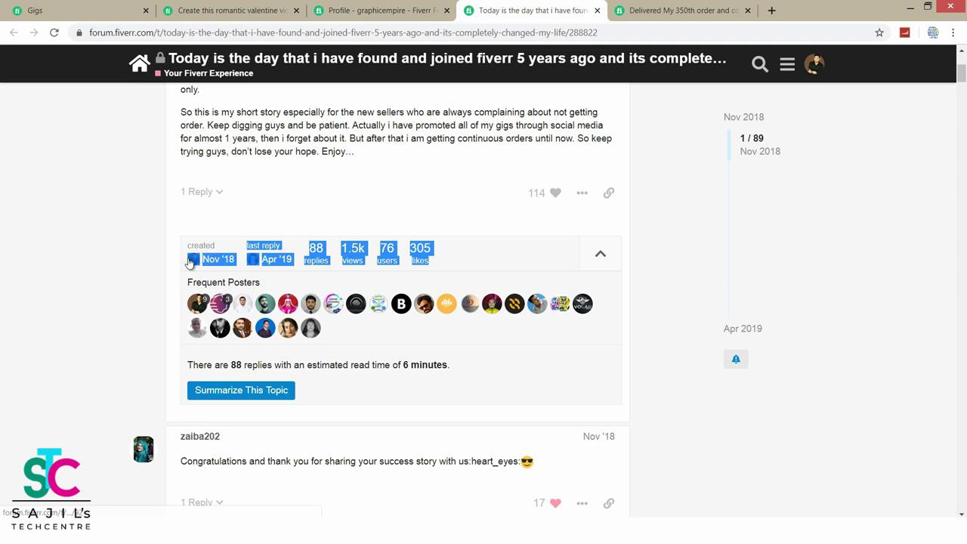
{"action": "left_click", "coordinate": [659, 358]}
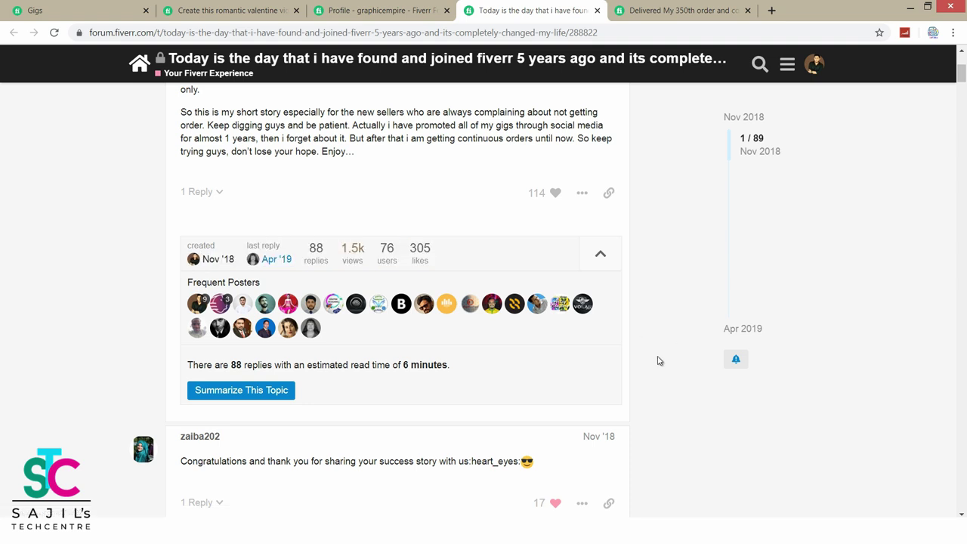
Step: Read through the first replies to the 5-years-ago topic
{"action": "scroll", "coordinate": [657, 361], "scroll_direction": "down", "scroll_amount": 2}
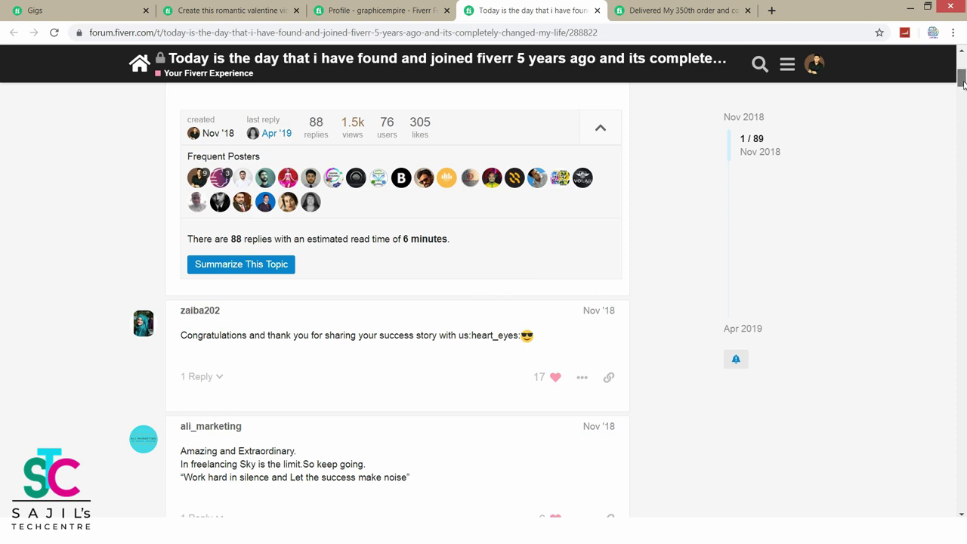
{"action": "left_click_drag", "start_coordinate": [961, 80], "coordinate": [961, 109]}
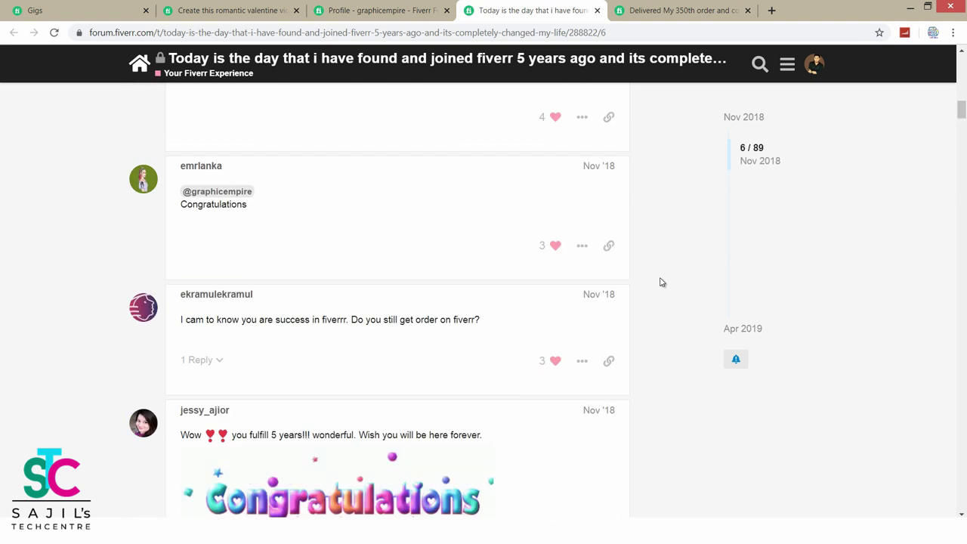
{"action": "scroll", "coordinate": [602, 265], "scroll_direction": "up", "scroll_amount": 3}
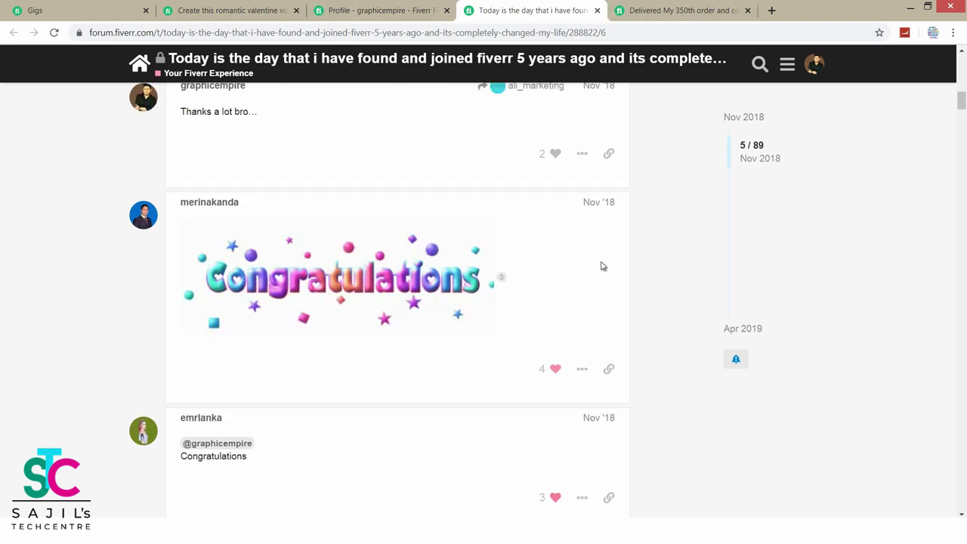
{"action": "scroll", "coordinate": [602, 265], "scroll_direction": "up", "scroll_amount": 3}
{"action": "mouse_move", "coordinate": [962, 96]}
{"action": "left_mouse_down"}
{"action": "mouse_move", "coordinate": [962, 81]}
{"action": "mouse_move", "coordinate": [962, 108]}
{"action": "left_mouse_up"}
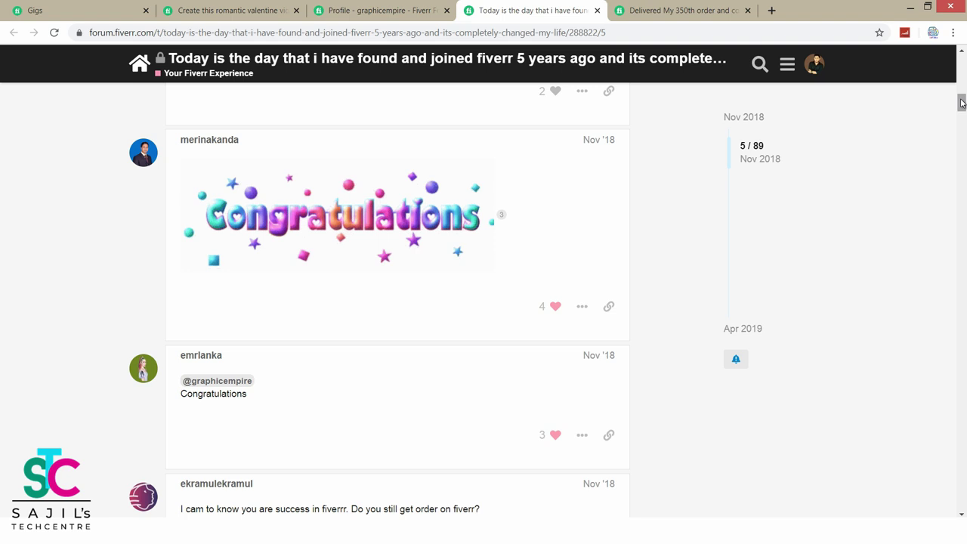
{"action": "scroll", "coordinate": [426, 253], "scroll_direction": "down", "scroll_amount": 4}
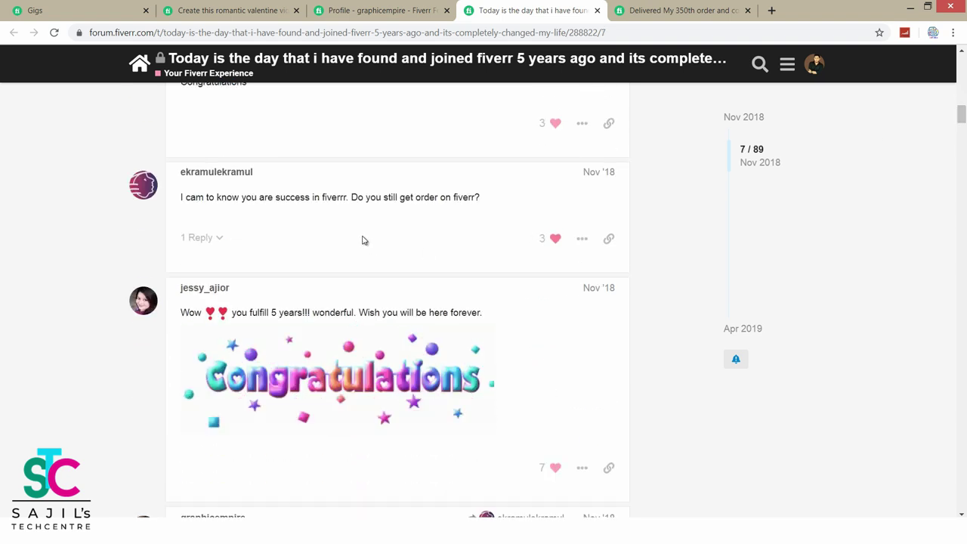
Step: Switch to the open topic "Delivered My 350th order and completed $6500 sales" and review its replies back to the first ones
{"action": "key", "text": "ctrl+Tab"}
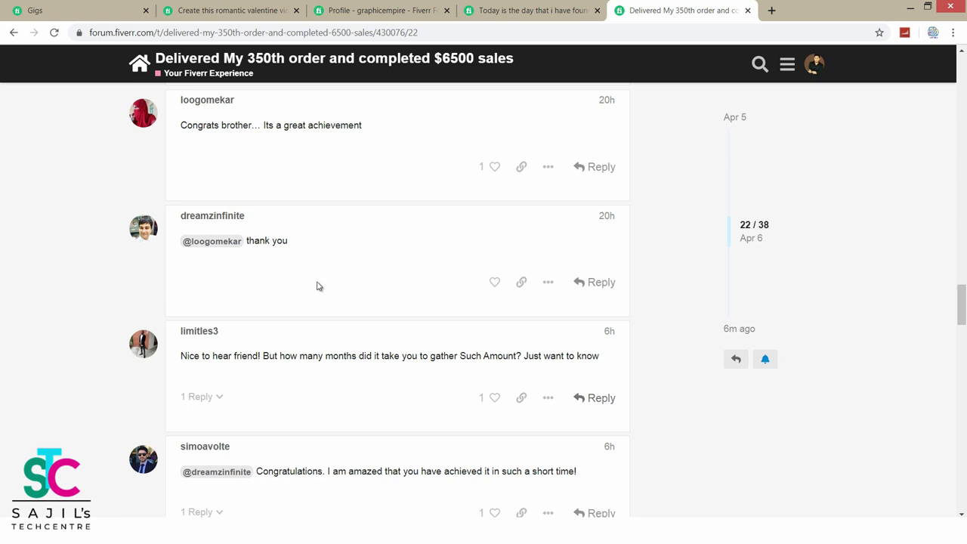
{"action": "scroll", "coordinate": [314, 286], "scroll_direction": "up", "scroll_amount": 4}
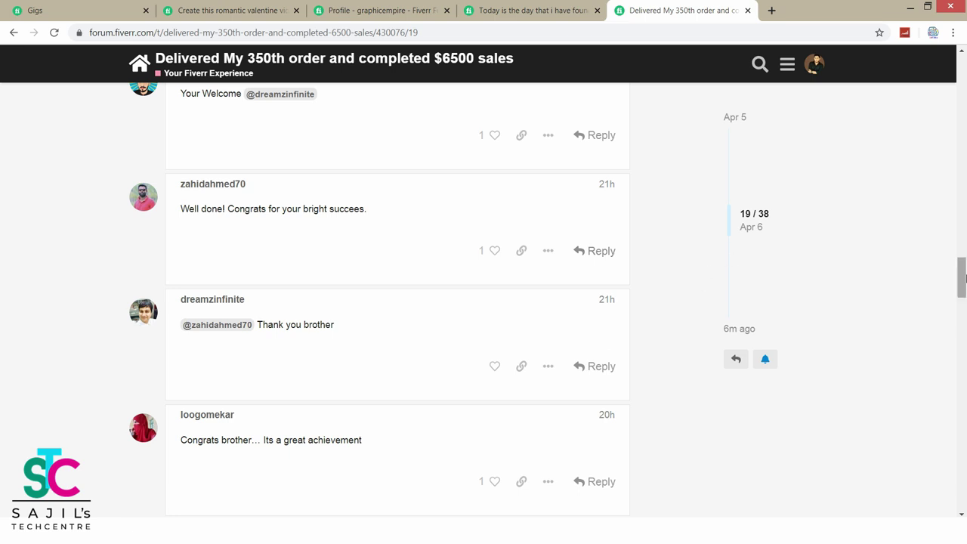
{"action": "left_click_drag", "start_coordinate": [962, 277], "coordinate": [962, 219]}
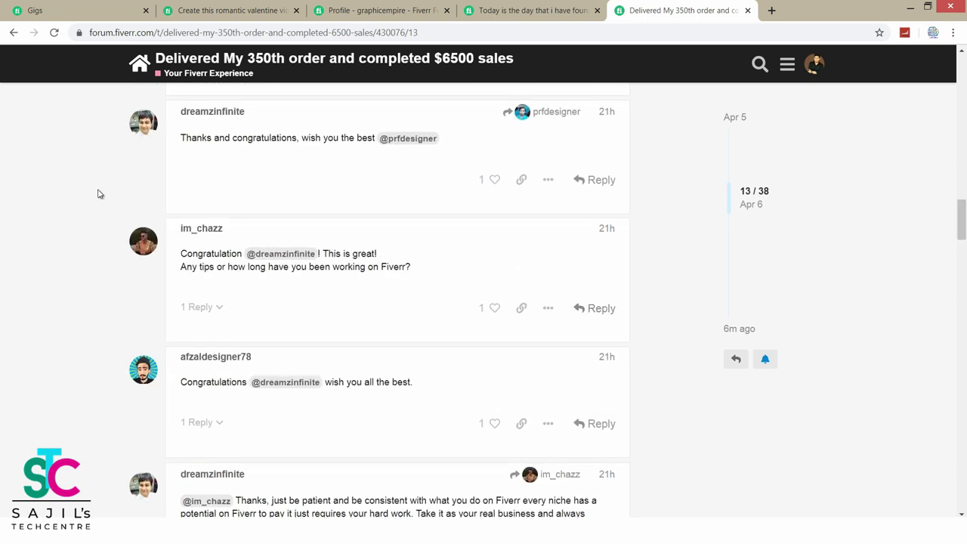
{"action": "left_click_drag", "start_coordinate": [961, 220], "coordinate": [962, 106]}
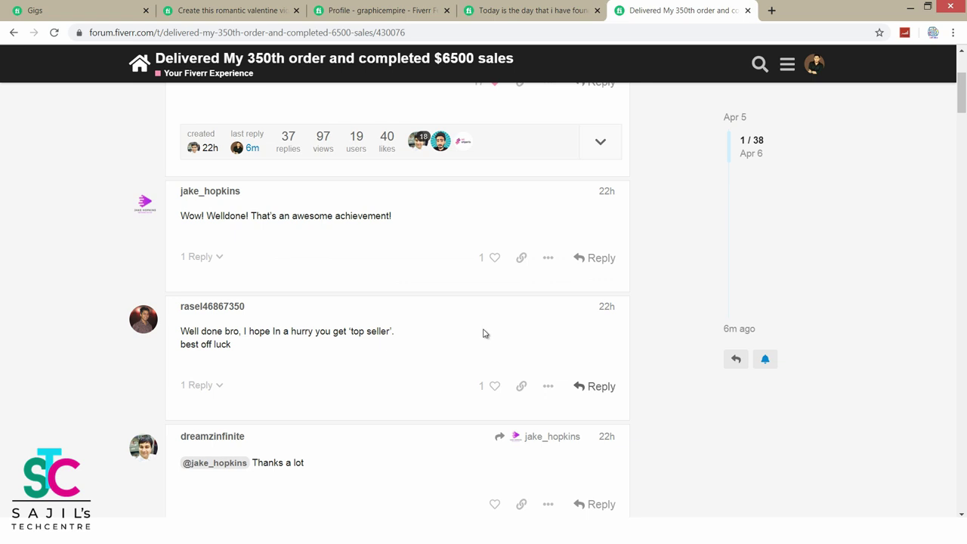